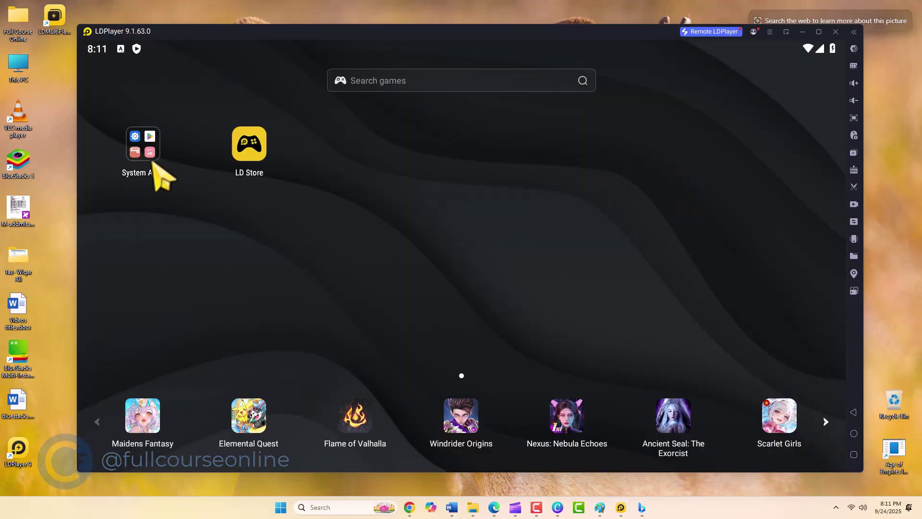
{"action": "left_click", "coordinate": [147, 154]}
{"action": "left_click", "coordinate": [143, 157]}
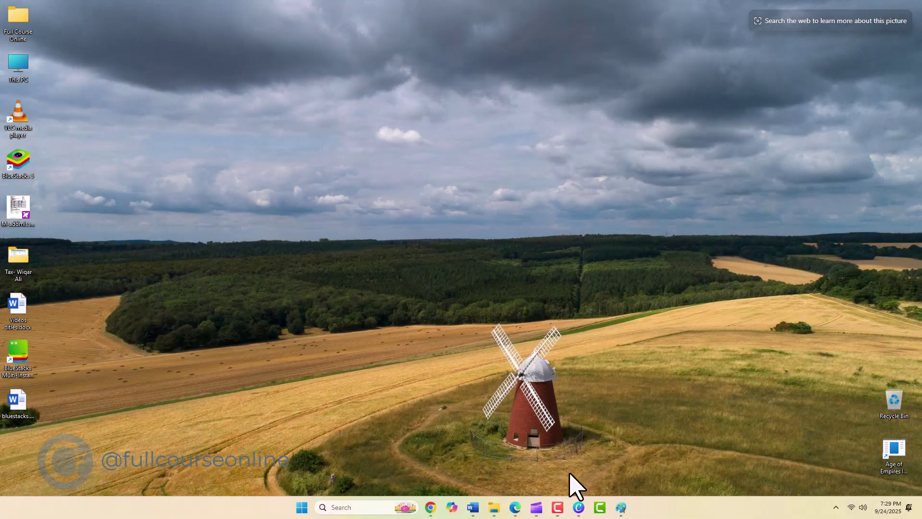
- Search Bing in Microsoft Edge for "LD player" and open the official ldplayer.net website from the results
{"action": "left_click", "coordinate": [515, 508]}
{"action": "left_click", "coordinate": [316, 125]}
{"action": "type", "text": "LD player"}
{"action": "key", "text": "Return"}
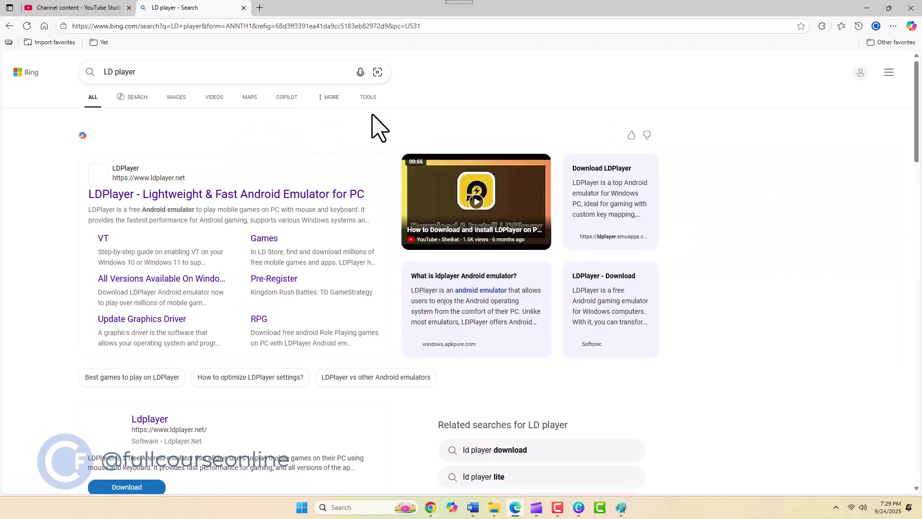
{"action": "left_click", "coordinate": [265, 196]}
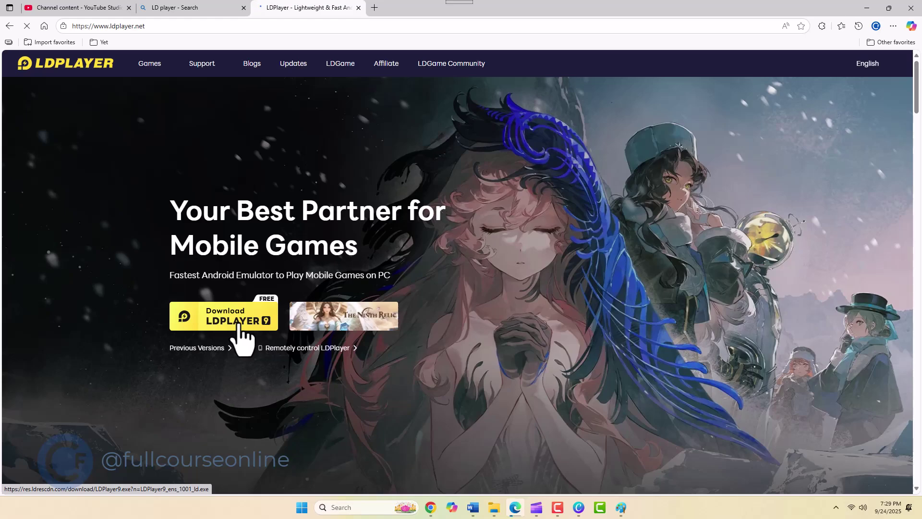
- Download the free LDPlayer 9 installer from the website, run LDPlayer9_ens_1001_ld.exe and start the installation
{"action": "left_click", "coordinate": [238, 325]}
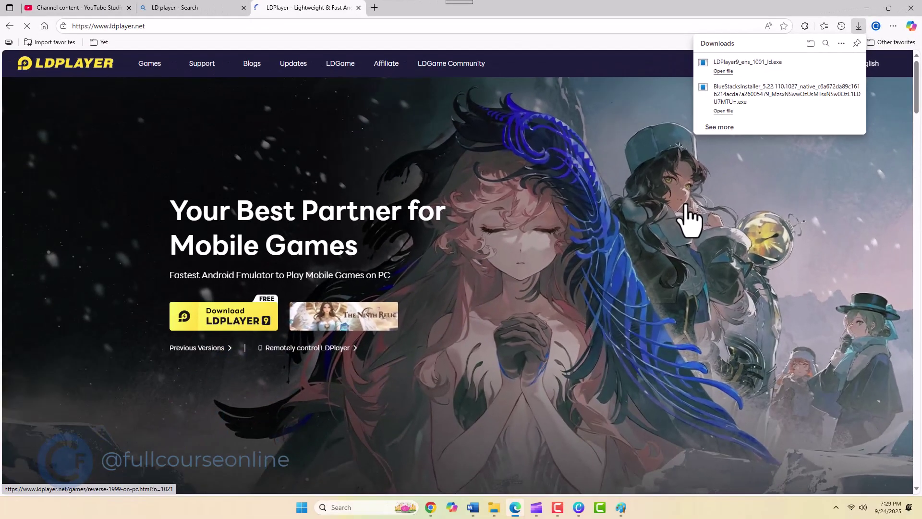
{"action": "left_click", "coordinate": [723, 71]}
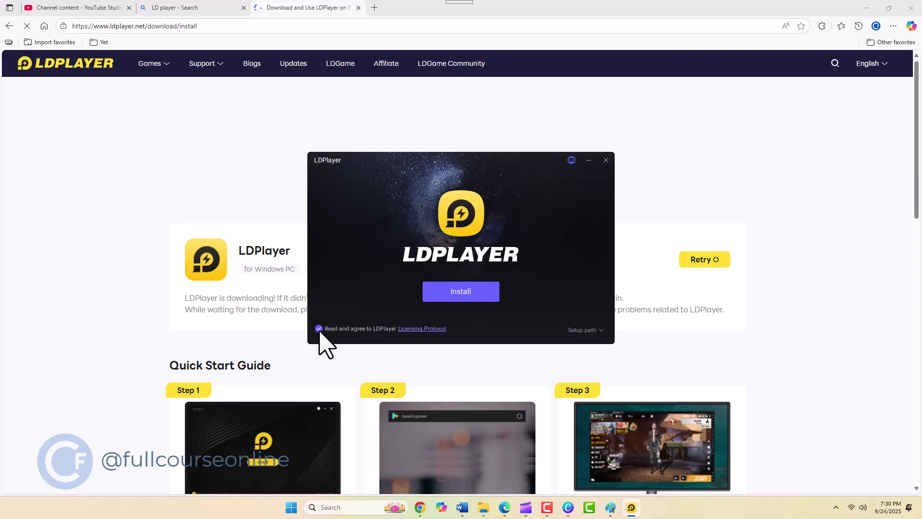
{"action": "left_click", "coordinate": [459, 293]}
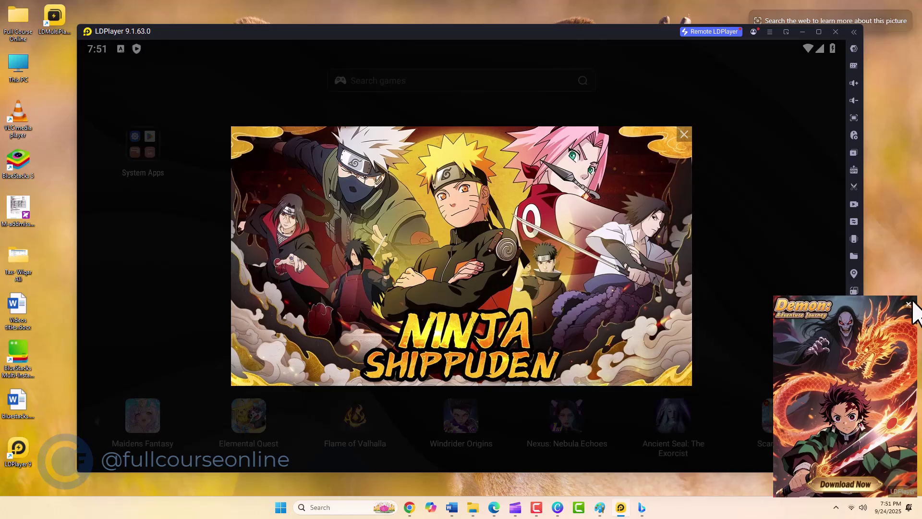
- Dismiss the advertisement pop-up and open the System Apps folder in LDPlayer to view the preinstalled apps
{"action": "left_click", "coordinate": [909, 304]}
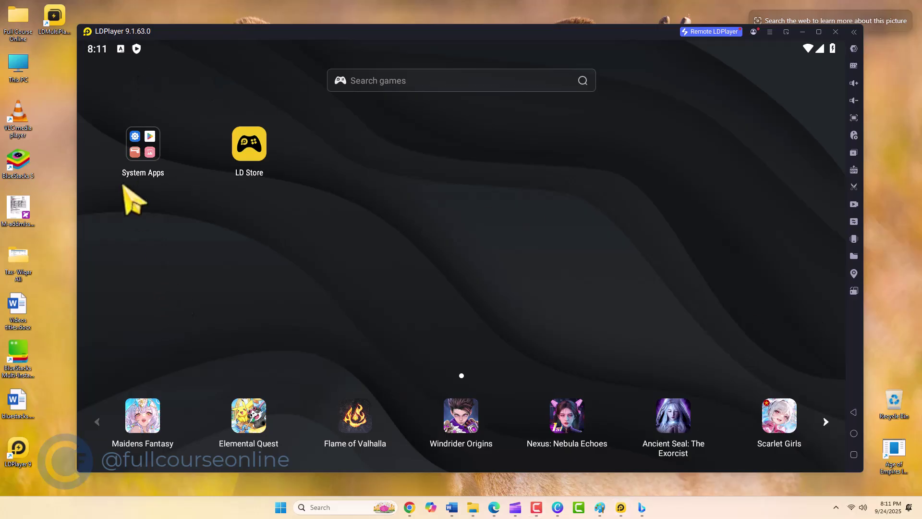
{"action": "left_click", "coordinate": [152, 161]}
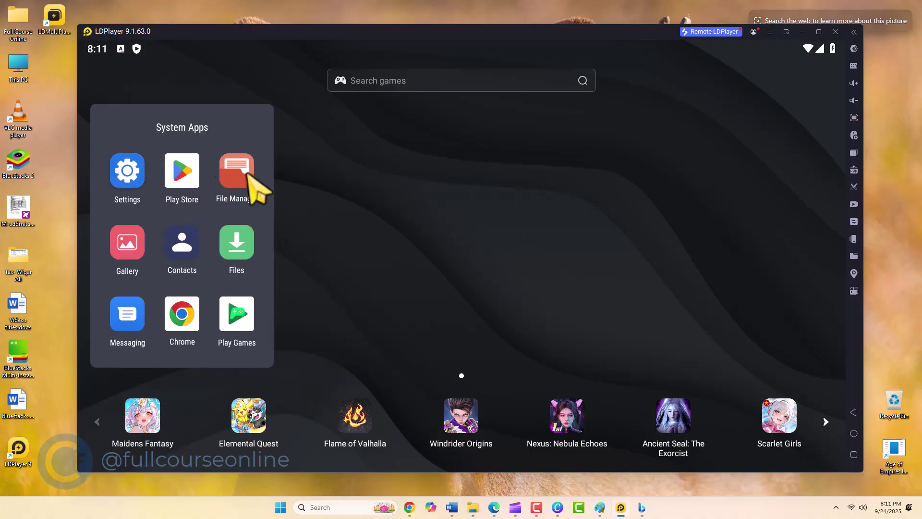
{"action": "left_click", "coordinate": [237, 313]}
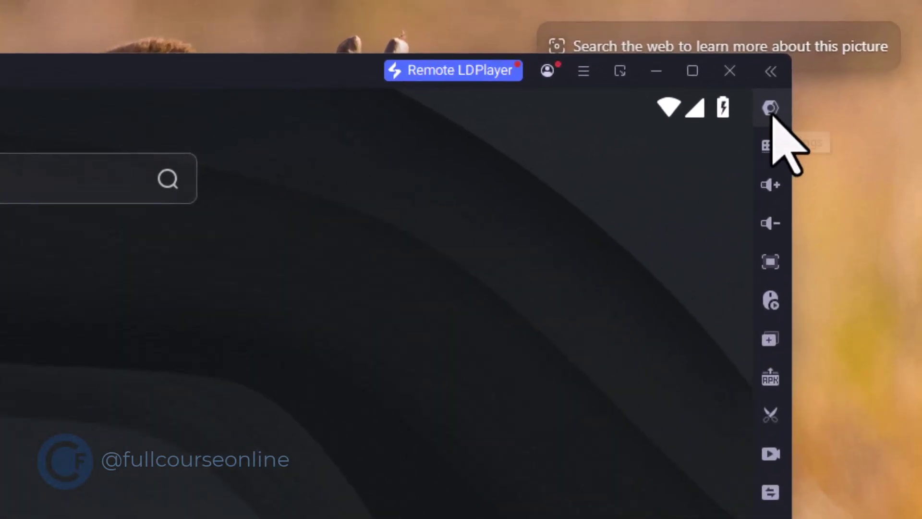
- Open LDPlayer's settings, review the Display, Advanced, Audio, Network and Others pages, and close them without saving
{"action": "left_click", "coordinate": [771, 110]}
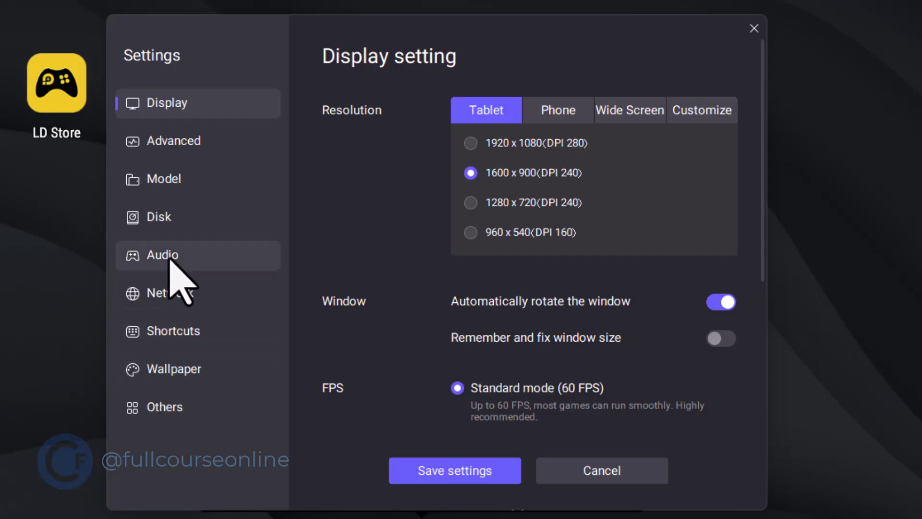
{"action": "left_click", "coordinate": [166, 154]}
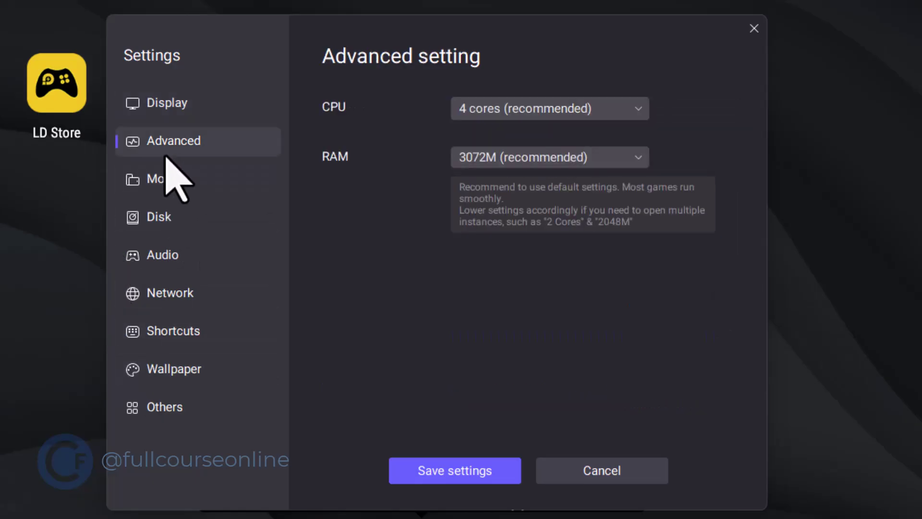
{"action": "left_click", "coordinate": [167, 113]}
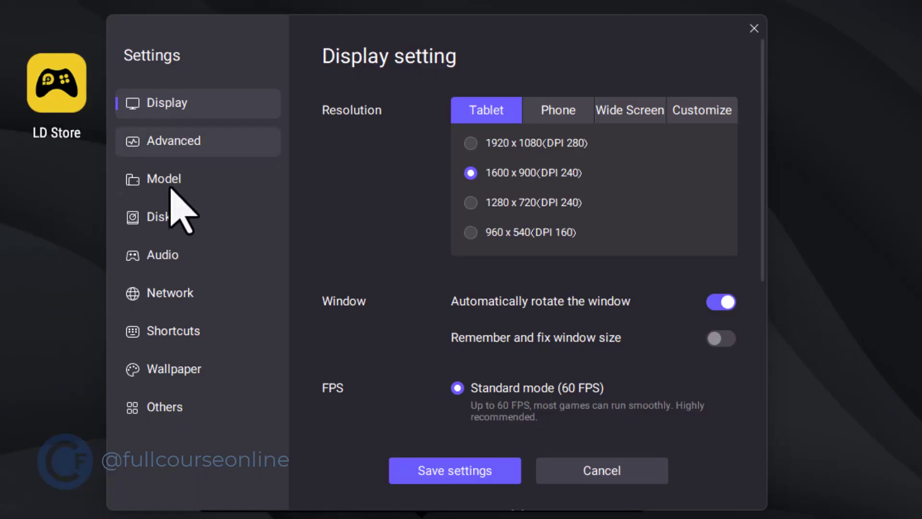
{"action": "left_click", "coordinate": [177, 262]}
{"action": "left_click", "coordinate": [187, 299]}
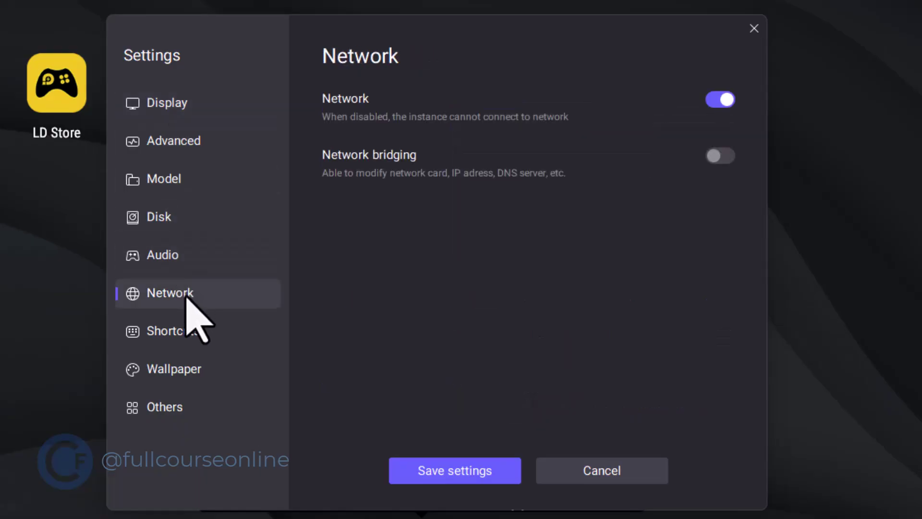
{"action": "left_click", "coordinate": [207, 407]}
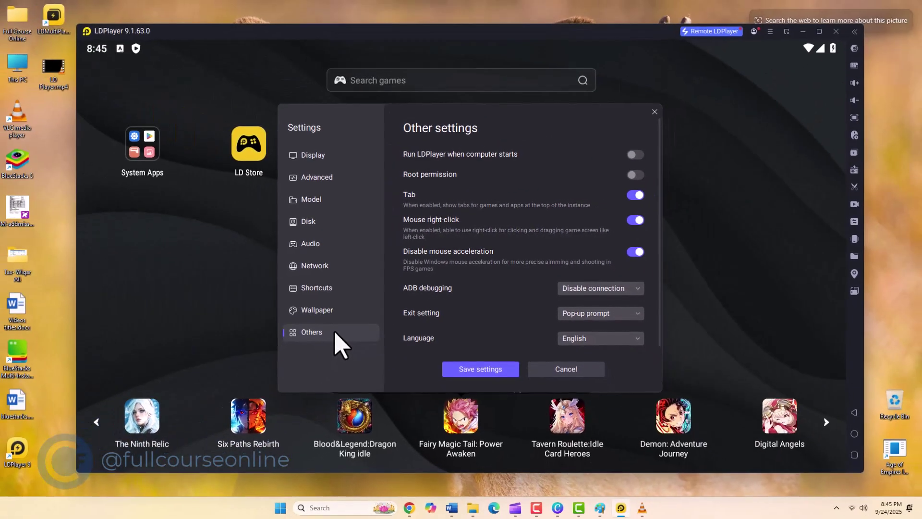
{"action": "left_click", "coordinate": [654, 113]}
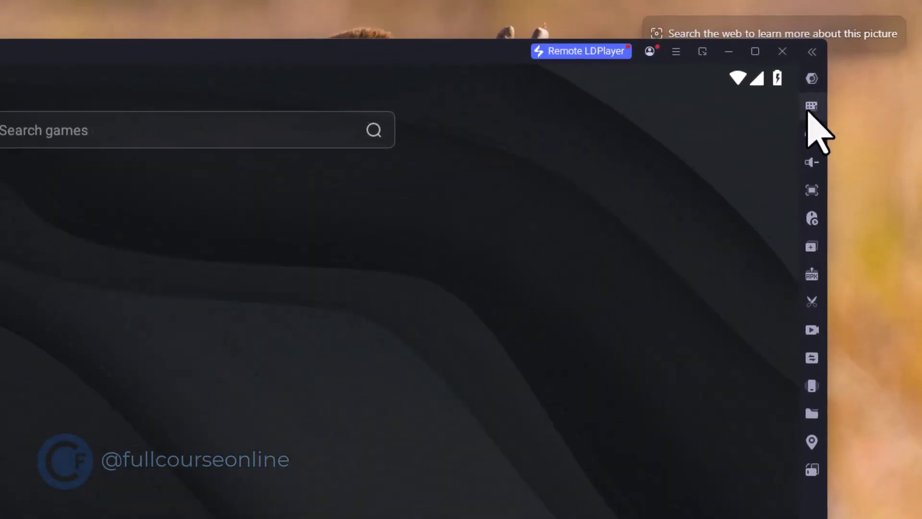
- Open the keymap settings, place a trial key point on the home screen, and exit without saving
{"action": "left_click", "coordinate": [793, 126]}
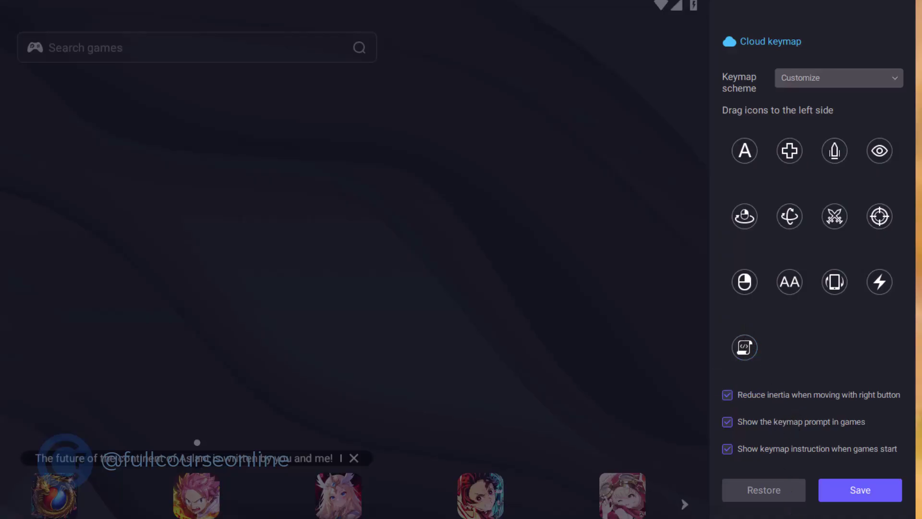
{"action": "left_click", "coordinate": [639, 311]}
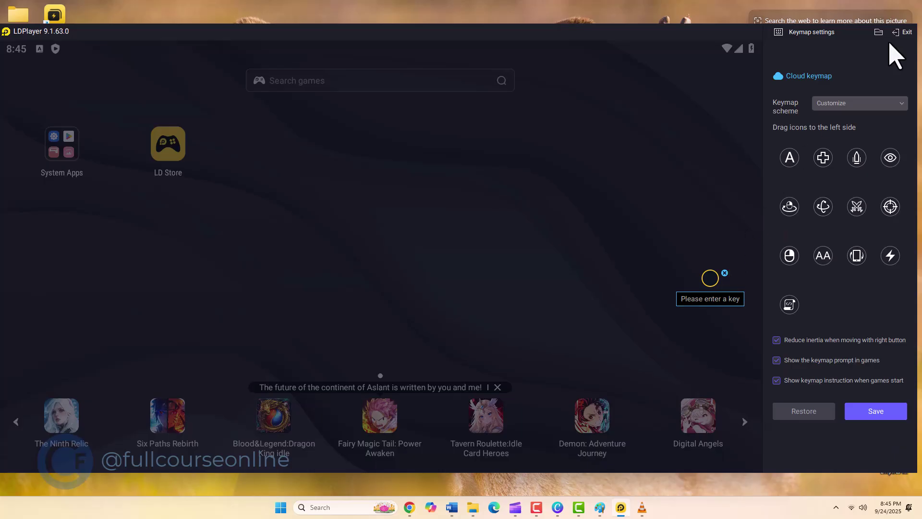
{"action": "left_click", "coordinate": [903, 32]}
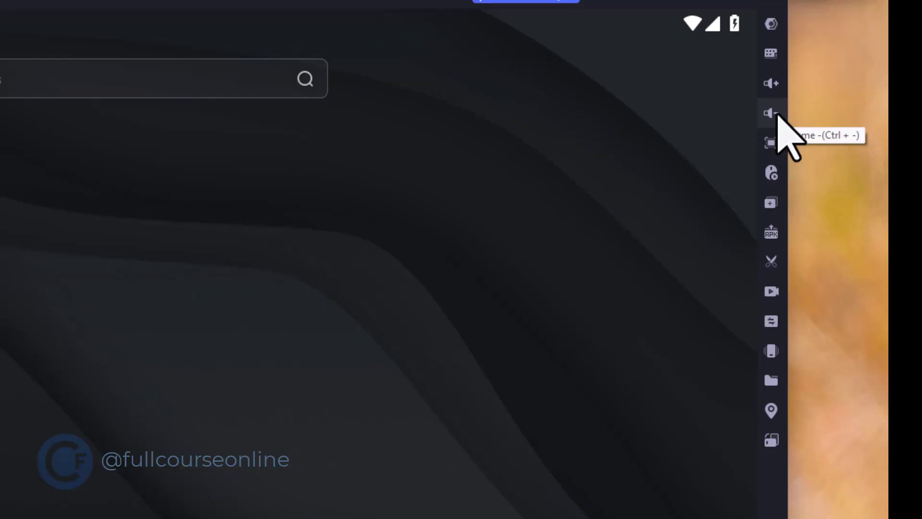
- Lower the emulator's volume and raise it again
{"action": "left_click", "coordinate": [778, 115]}
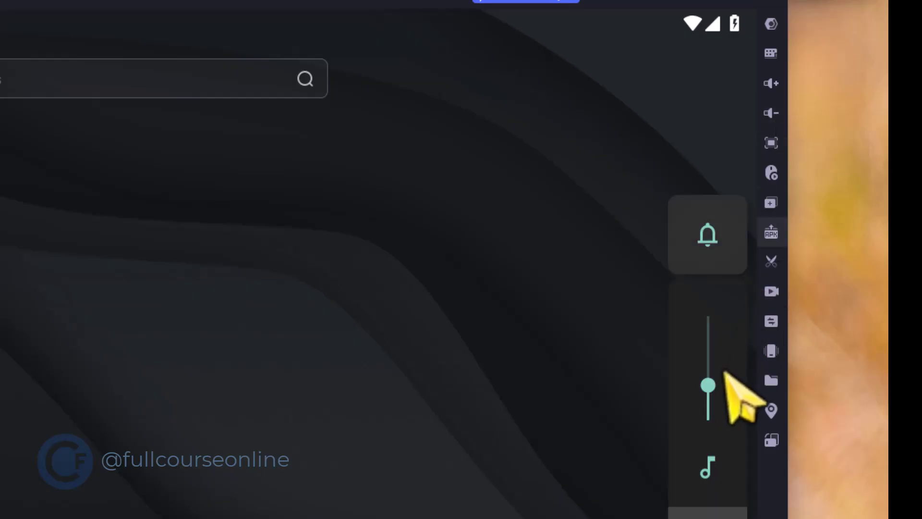
{"action": "left_click", "coordinate": [767, 83]}
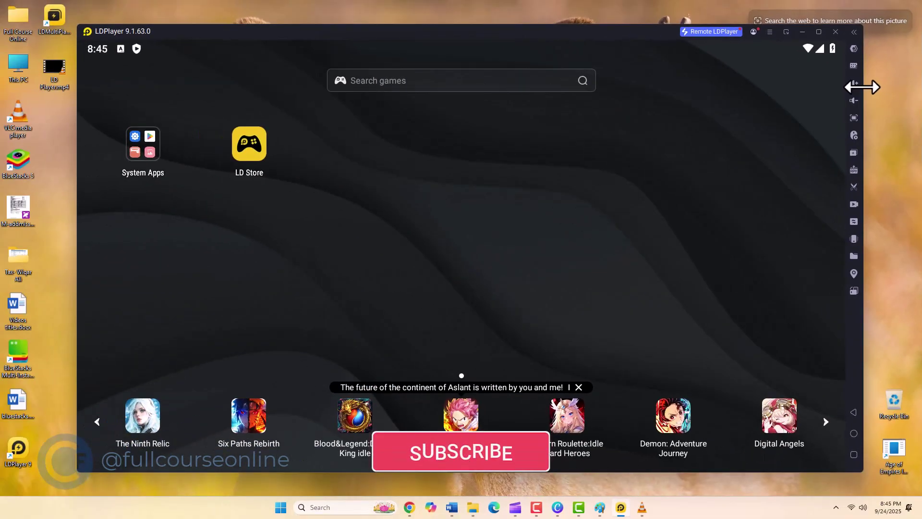
- Show the emulator in full screen, page back through the suggested games, and return to the windowed view
{"action": "left_click", "coordinate": [854, 119]}
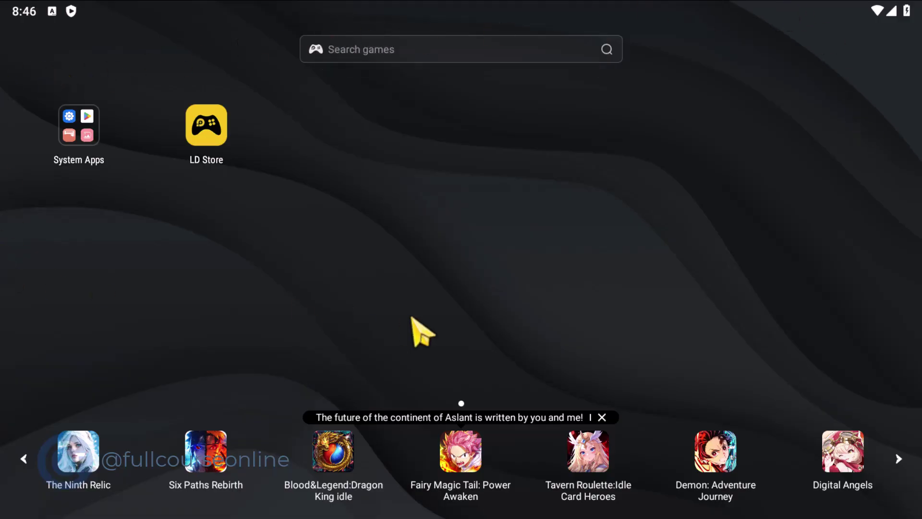
{"action": "key", "text": "F11"}
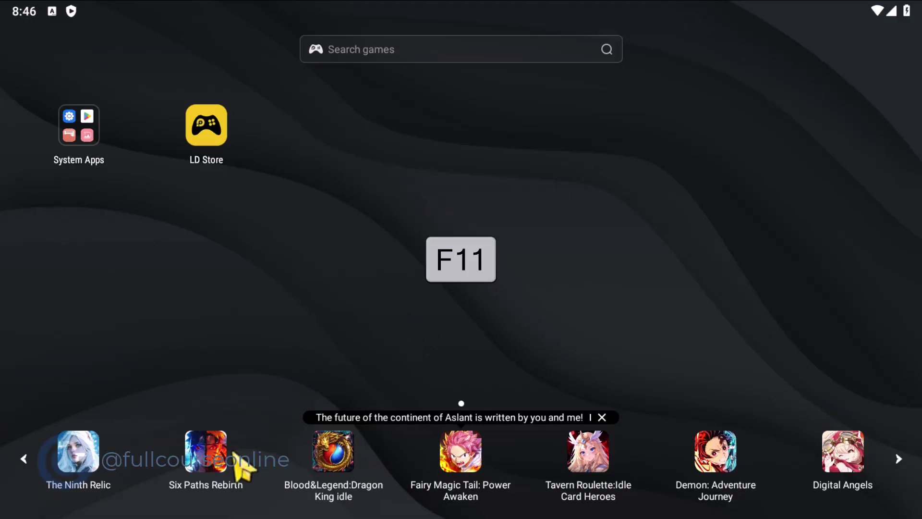
{"action": "left_click", "coordinate": [24, 459]}
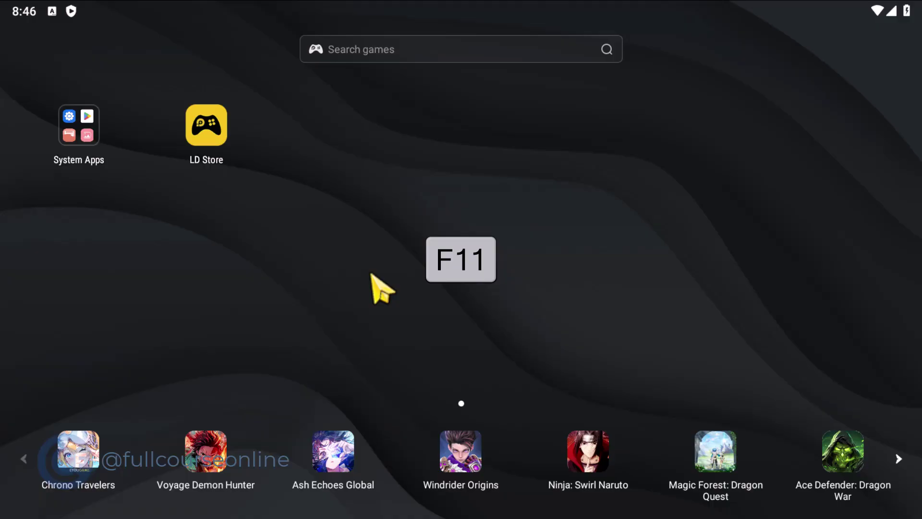
{"action": "key", "text": "F11"}
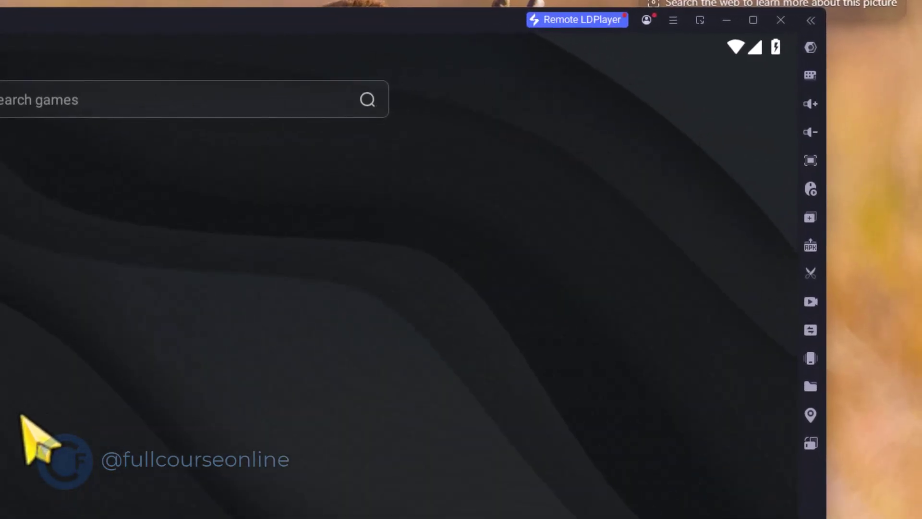
- Try recording a script with the Operation recorder, stop the recording, and close the recorder
{"action": "left_click", "coordinate": [806, 212]}
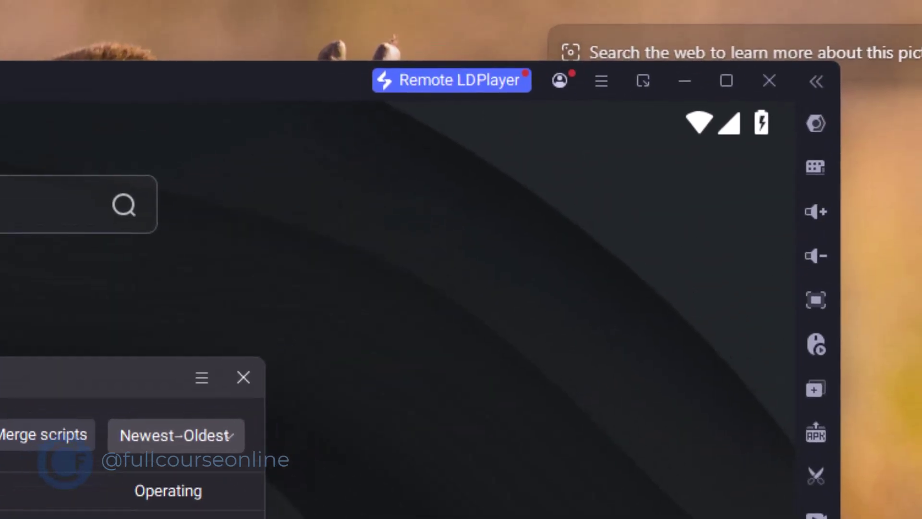
{"action": "left_click", "coordinate": [206, 107]}
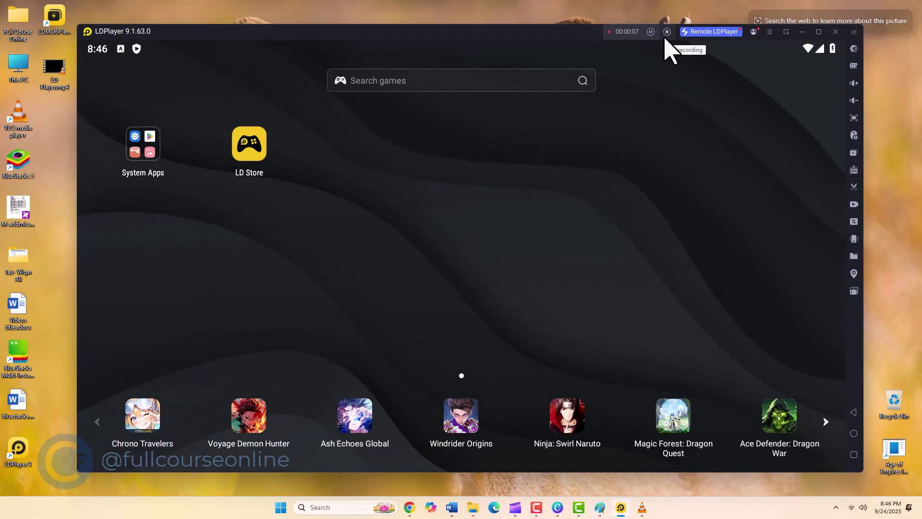
{"action": "left_click", "coordinate": [667, 32]}
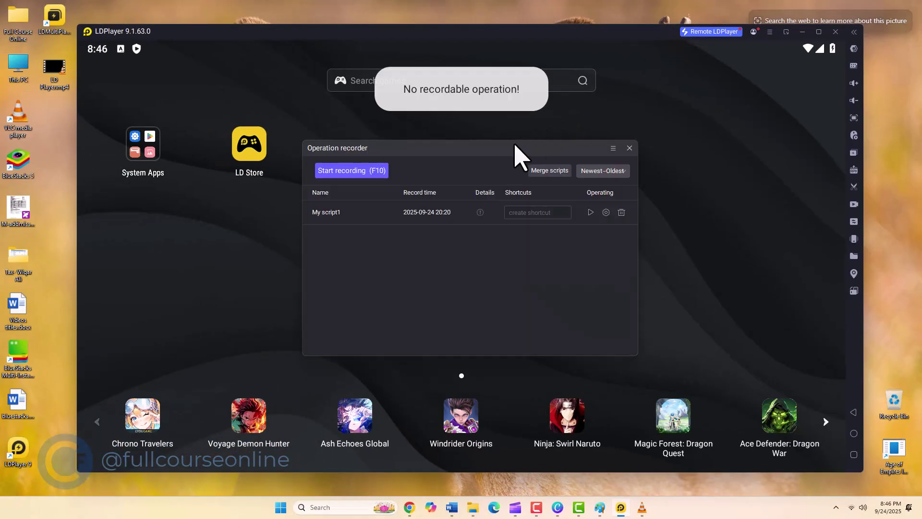
{"action": "left_click", "coordinate": [629, 148]}
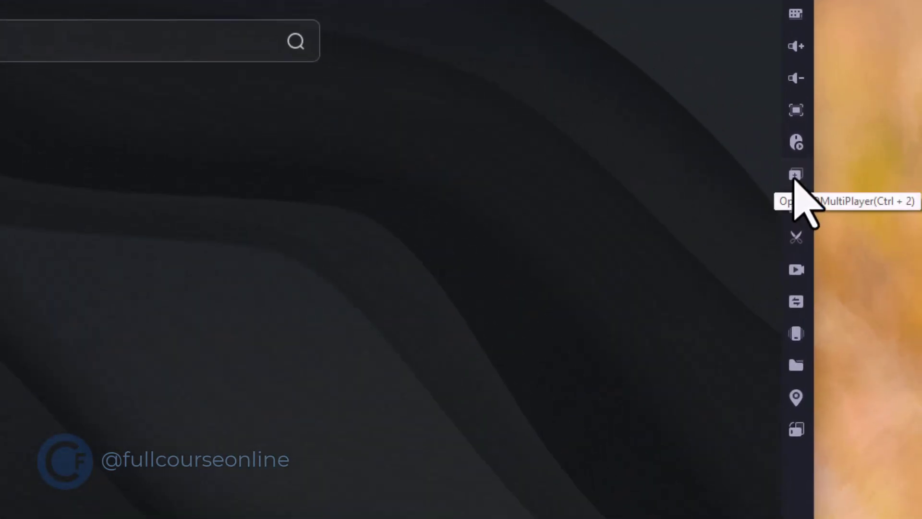
- Open LDMultiPlayer, look at its options for adding an instance, and close the window without creating one
{"action": "left_click", "coordinate": [795, 175]}
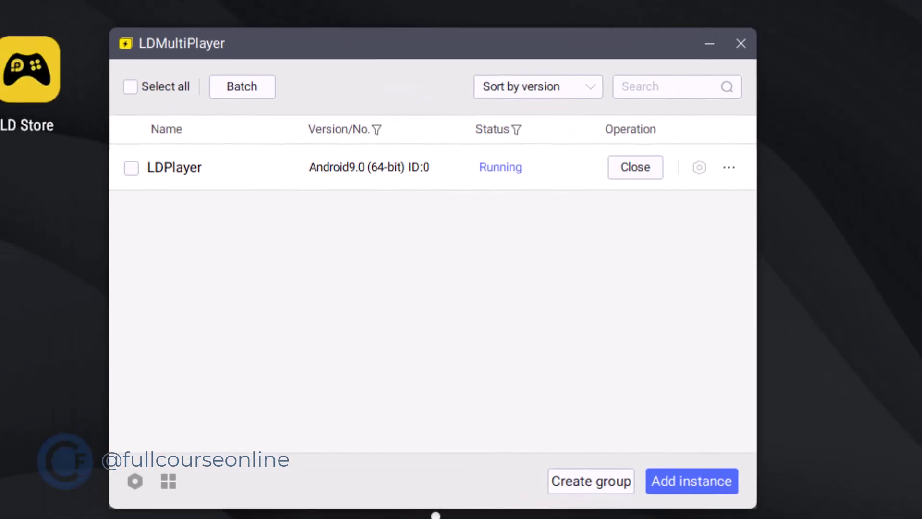
{"action": "left_click", "coordinate": [704, 486]}
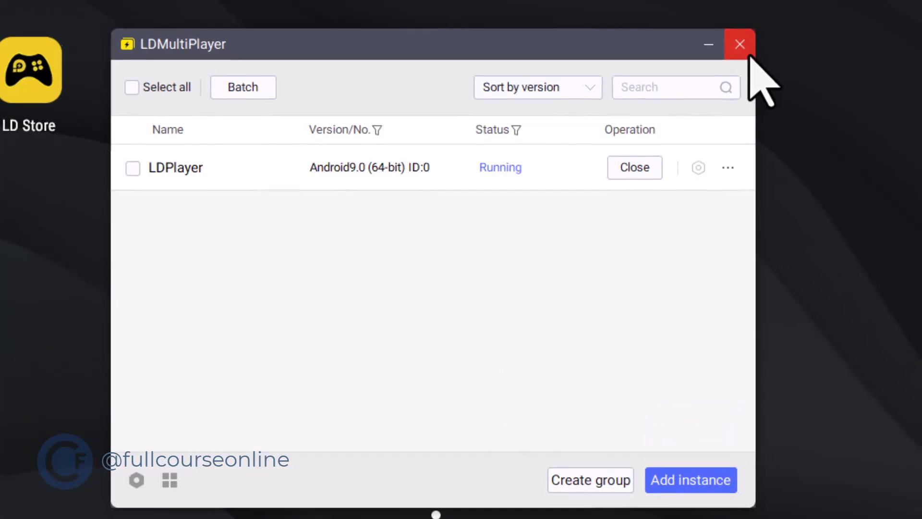
{"action": "left_click", "coordinate": [740, 43]}
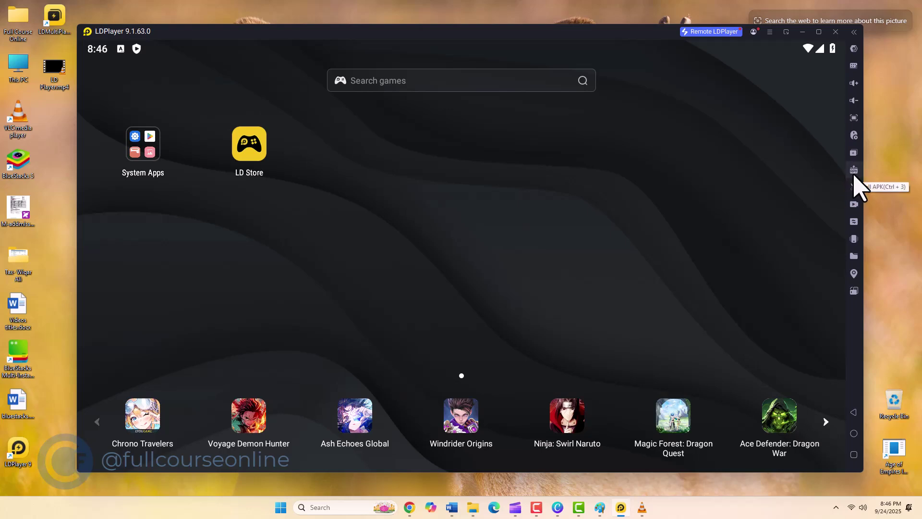
- Open the APK installation file picker, look at the folders and supported file types, and cancel without choosing a file
{"action": "left_click", "coordinate": [854, 170]}
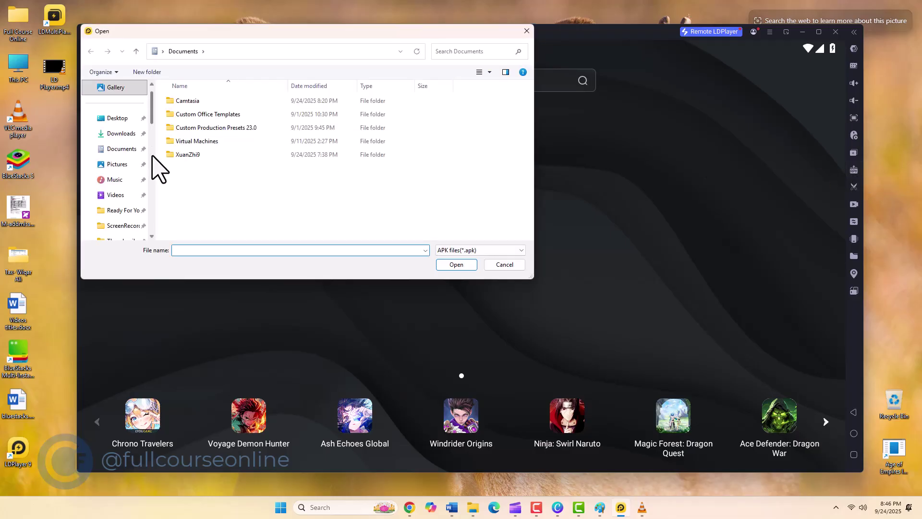
{"action": "scroll", "coordinate": [145, 192], "scroll_direction": "up", "scroll_amount": 1}
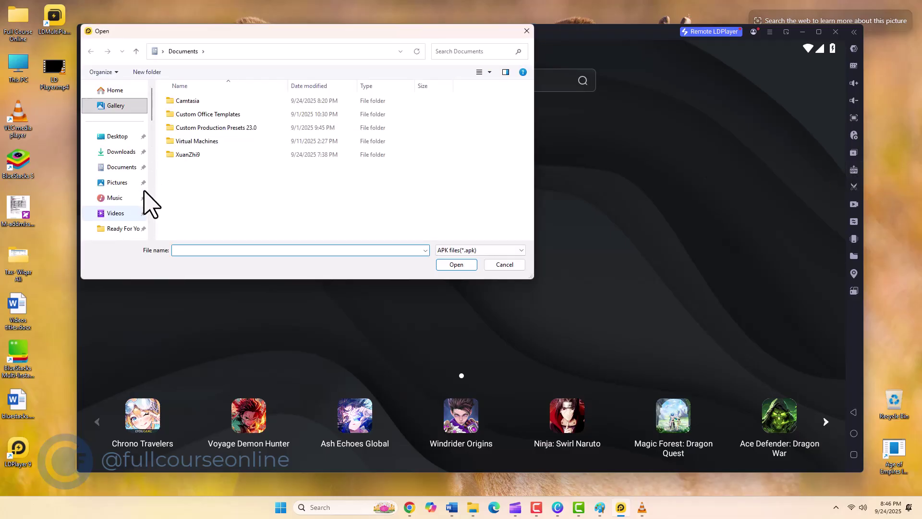
{"action": "scroll", "coordinate": [146, 205], "scroll_direction": "down", "scroll_amount": 2}
{"action": "left_click", "coordinate": [521, 250]}
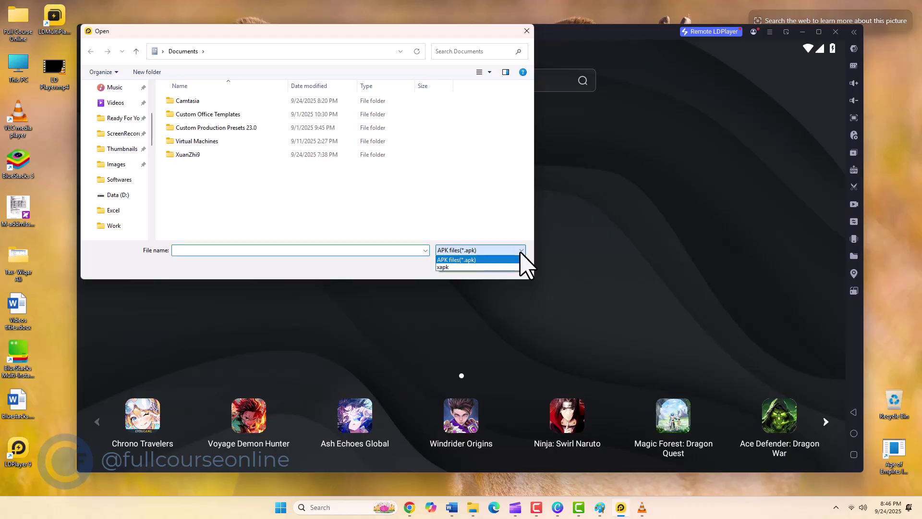
{"action": "left_click", "coordinate": [520, 252]}
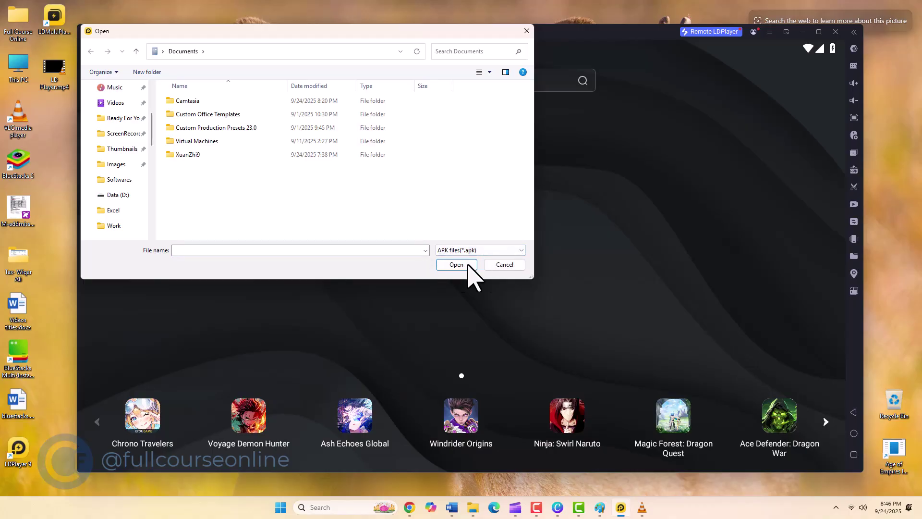
{"action": "left_click", "coordinate": [504, 265]}
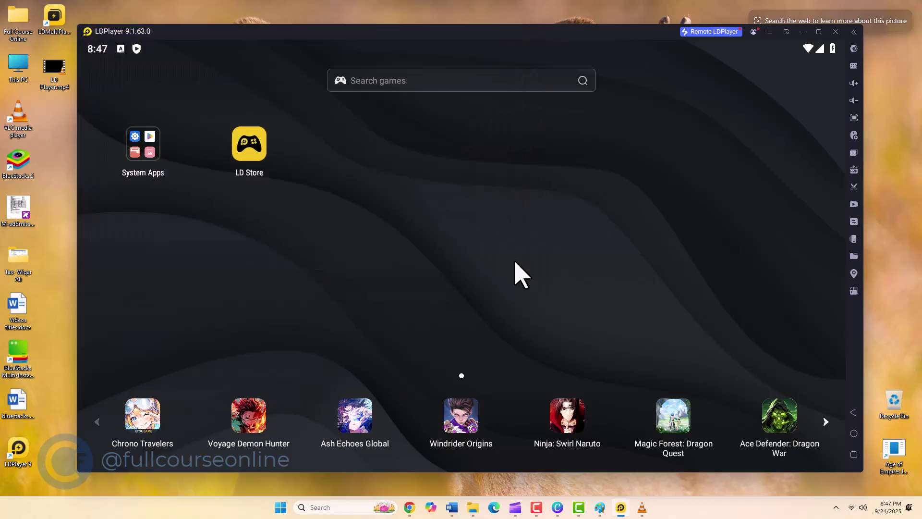
- Take a screenshot of the emulator's home screen, view its save location, and close the File Explorer window
{"action": "left_click", "coordinate": [854, 187]}
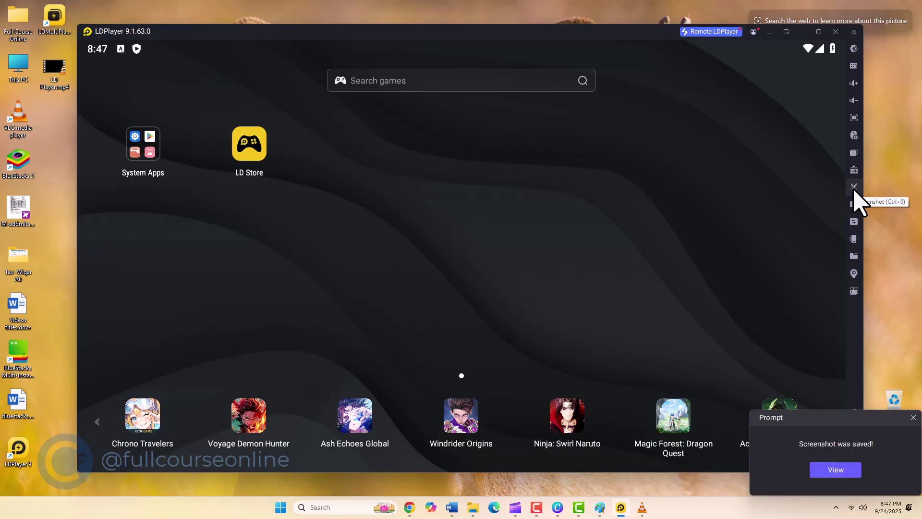
{"action": "left_click", "coordinate": [860, 471]}
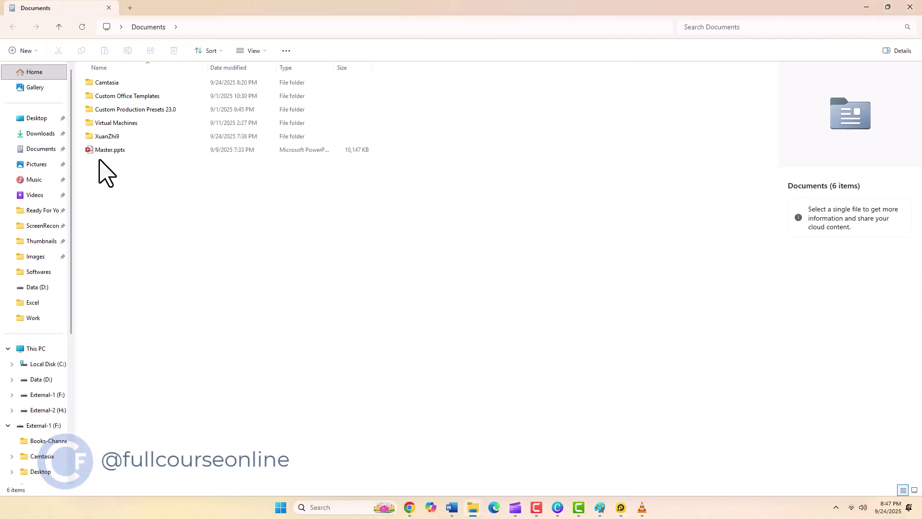
{"action": "left_click", "coordinate": [909, 7]}
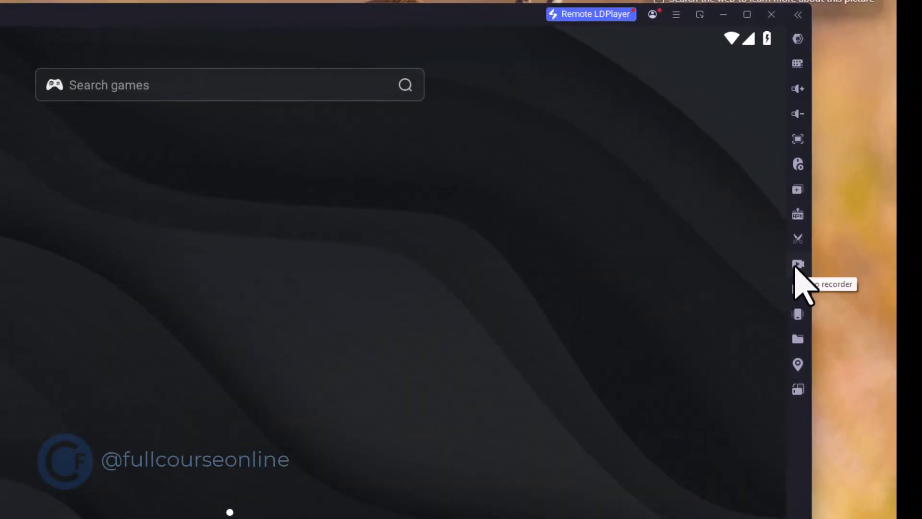
- Look at the Video recorder's definition options and the Synchronizer window, closing each without recording or syncing
{"action": "left_click", "coordinate": [798, 265]}
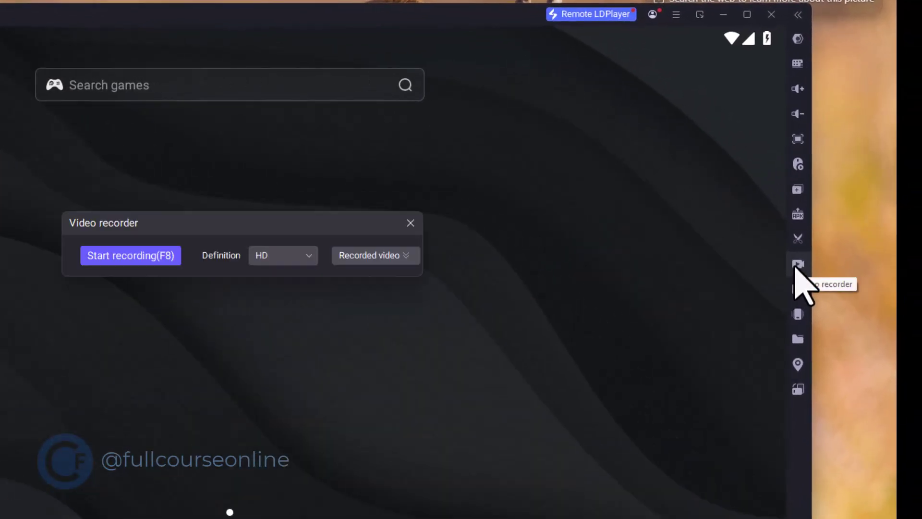
{"action": "left_click", "coordinate": [310, 257]}
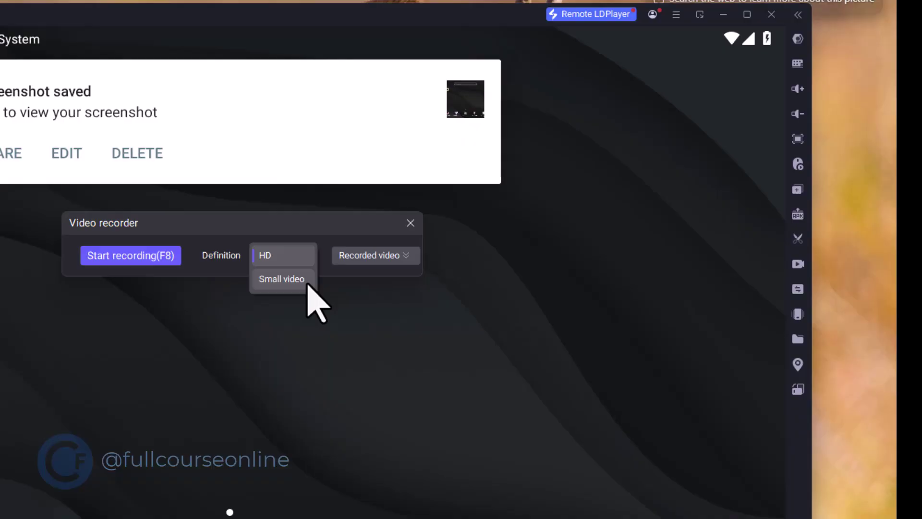
{"action": "left_click", "coordinate": [411, 223]}
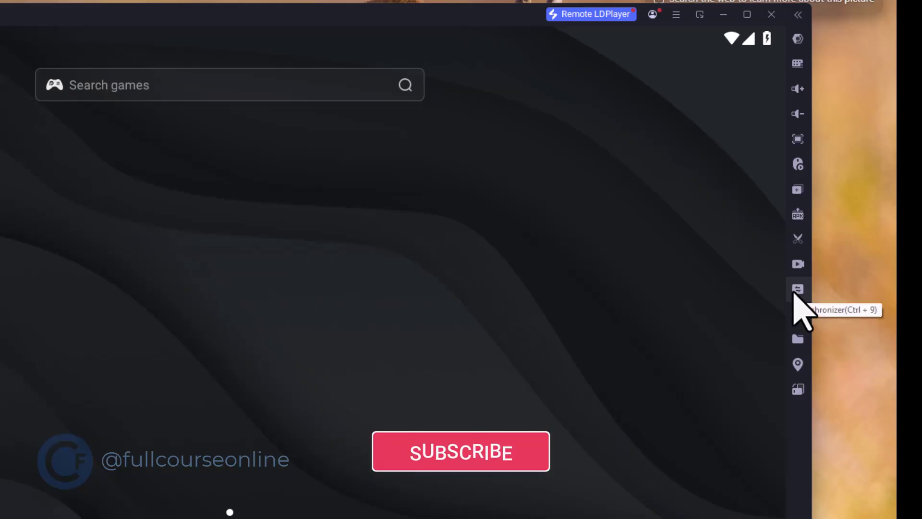
{"action": "left_click", "coordinate": [795, 291]}
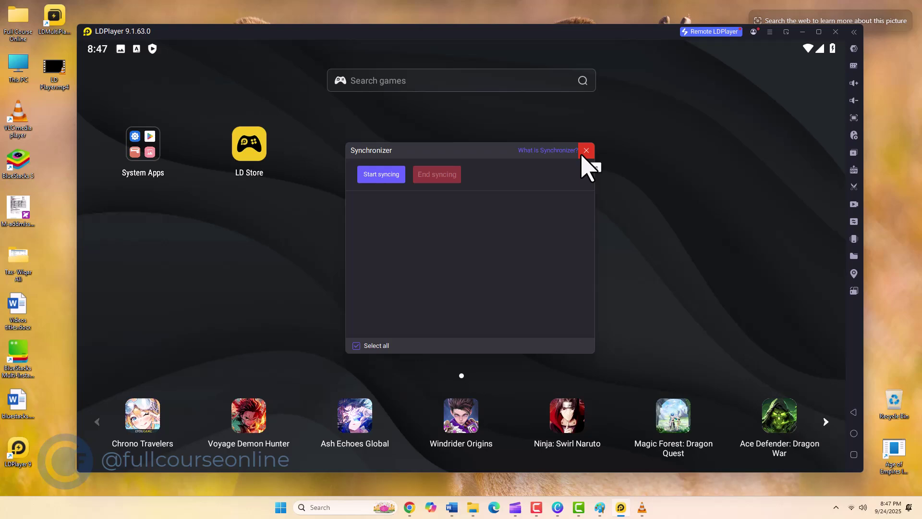
{"action": "left_click", "coordinate": [586, 150]}
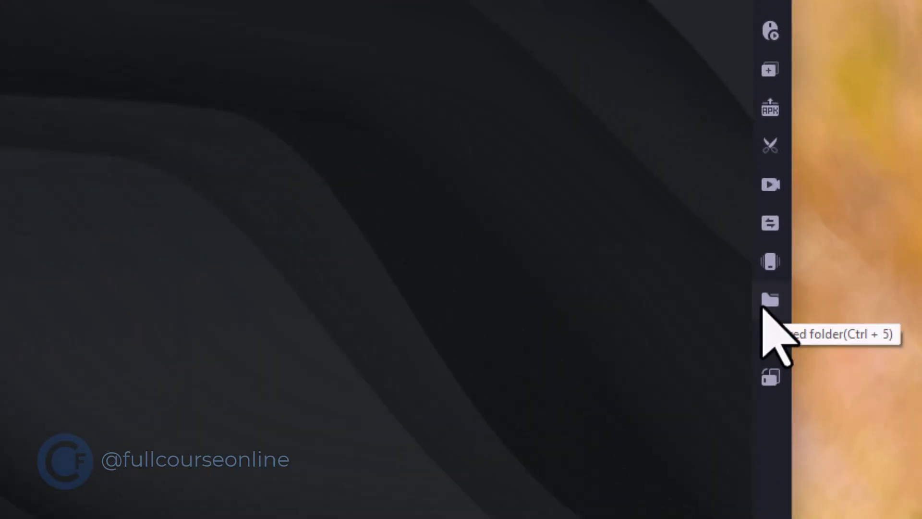
- Examine the Shared folder's advanced features, open the PC shared folder, and close both windows without changing a path
{"action": "left_click", "coordinate": [763, 309]}
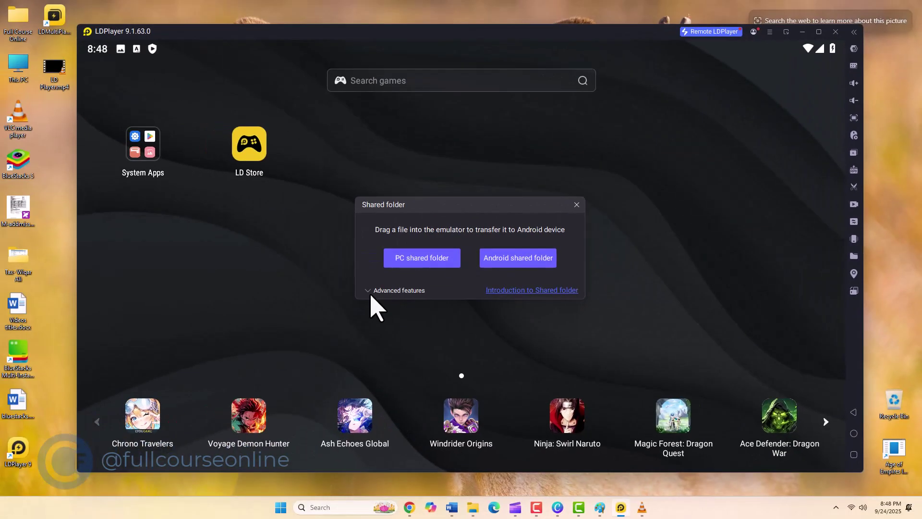
{"action": "left_click", "coordinate": [369, 292]}
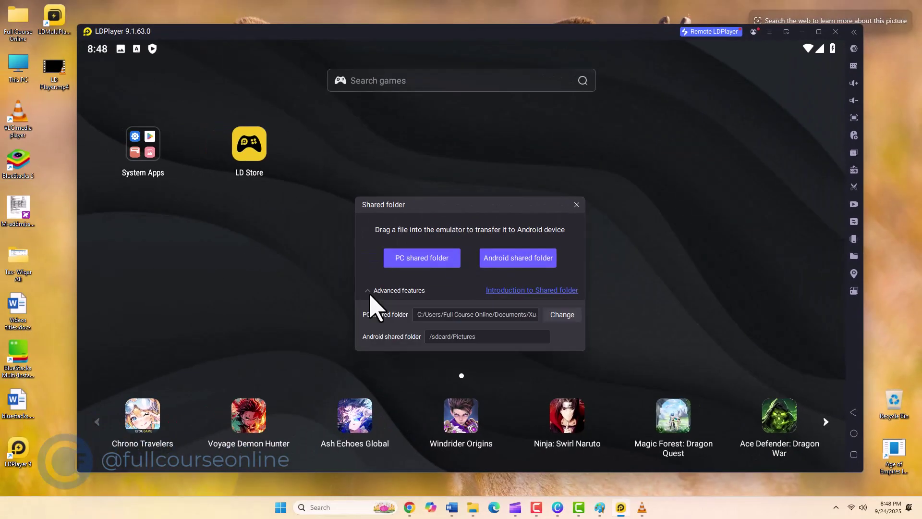
{"action": "left_click_drag", "start_coordinate": [450, 207], "coordinate": [455, 136]}
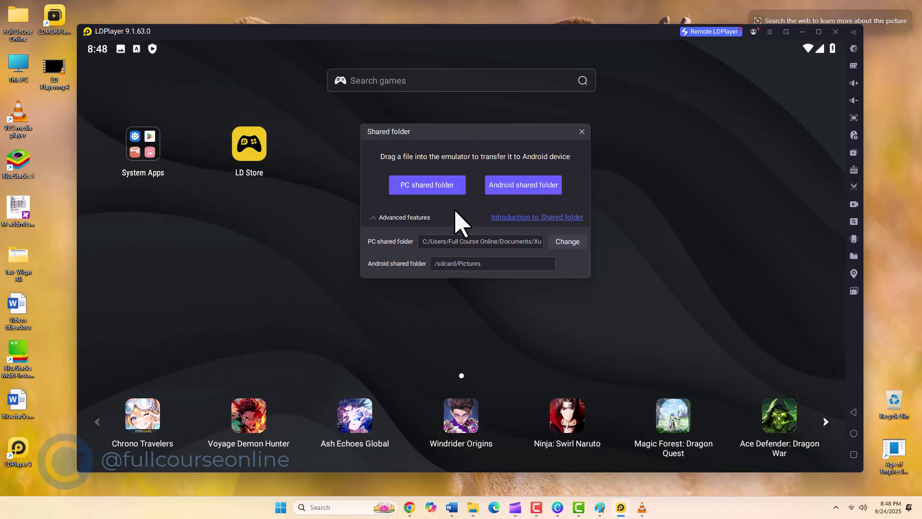
{"action": "left_click", "coordinate": [374, 219]}
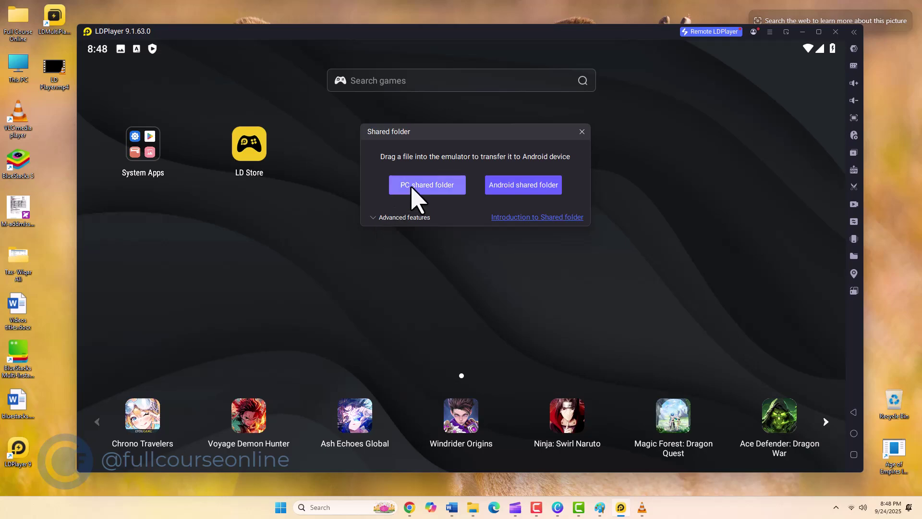
{"action": "left_click", "coordinate": [423, 188]}
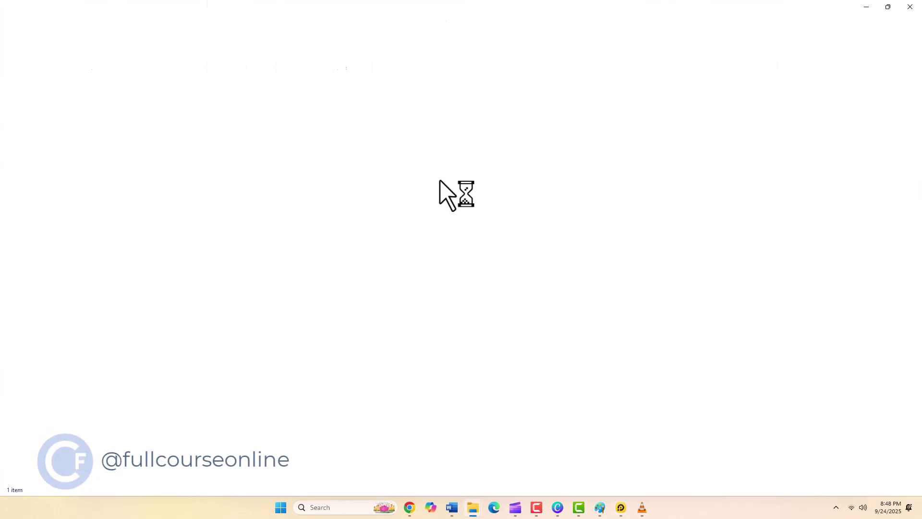
{"action": "left_click", "coordinate": [911, 8]}
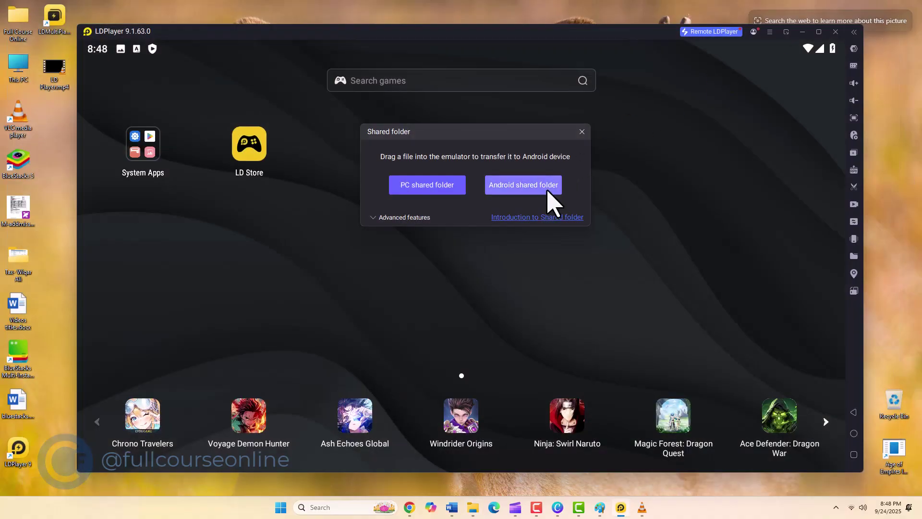
{"action": "left_click", "coordinate": [582, 131]}
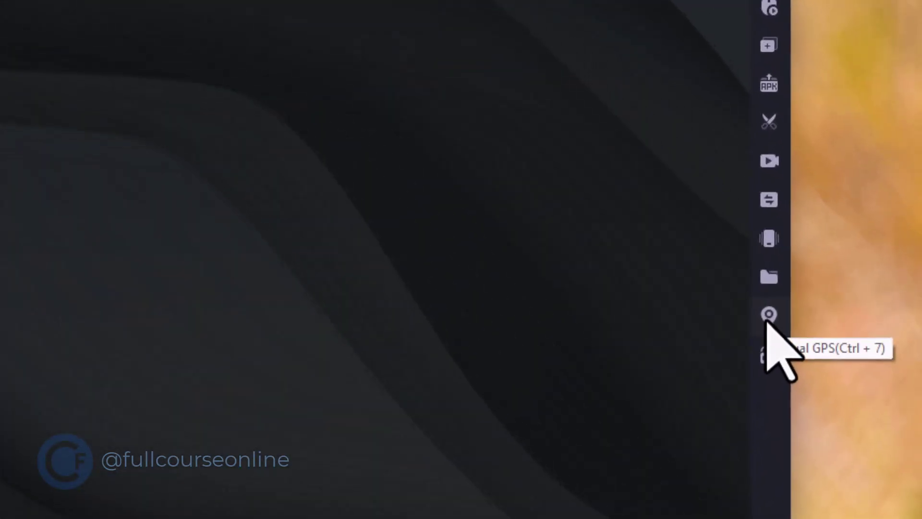
- Look at the virtual GPS map and close it without setting a location
{"action": "left_click", "coordinate": [767, 317]}
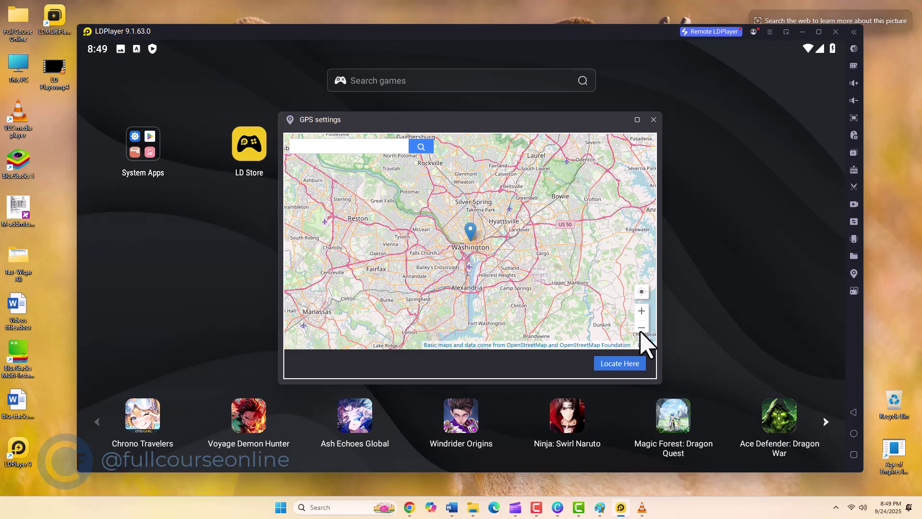
{"action": "left_click", "coordinate": [653, 120]}
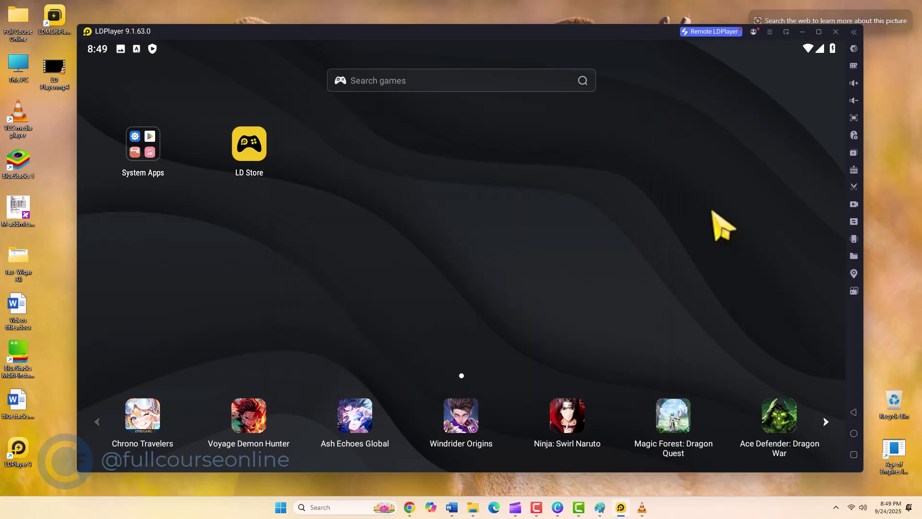
- Rotate the emulator to portrait and back to landscape, twice
{"action": "left_click", "coordinate": [851, 291]}
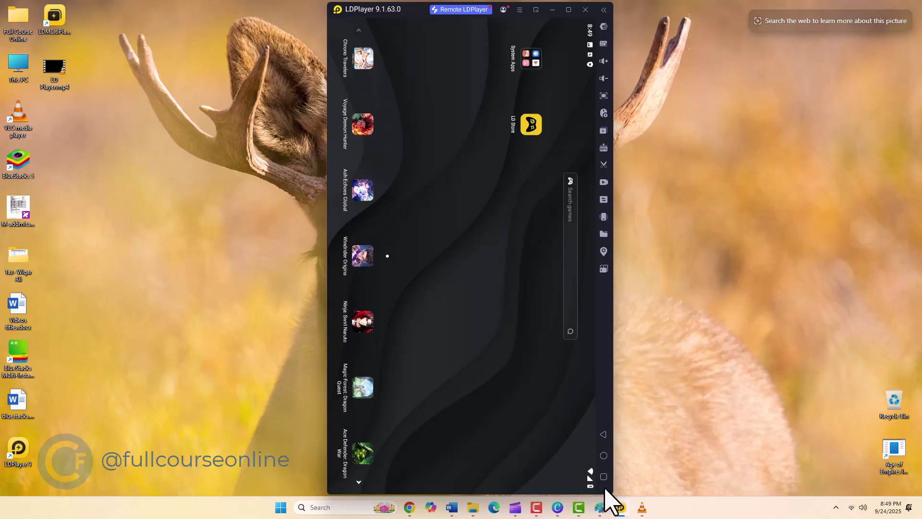
{"action": "left_click", "coordinate": [604, 270]}
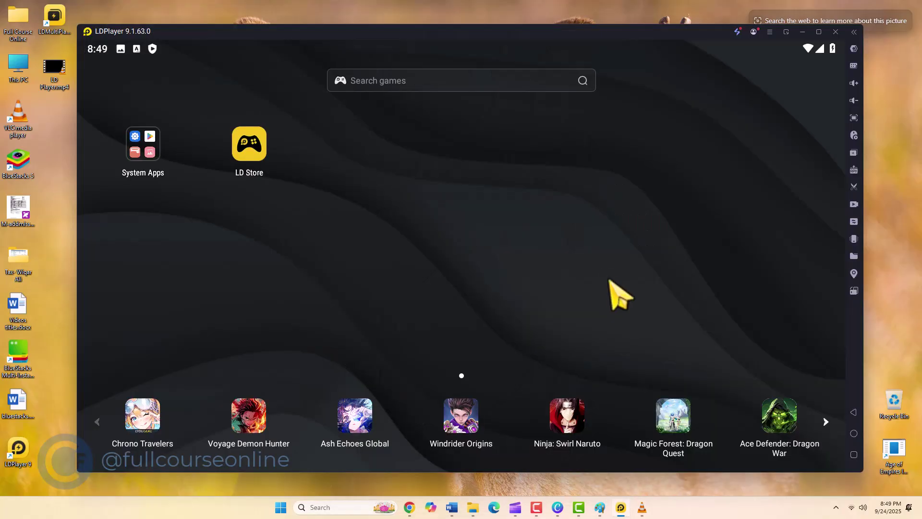
{"action": "left_click", "coordinate": [855, 291]}
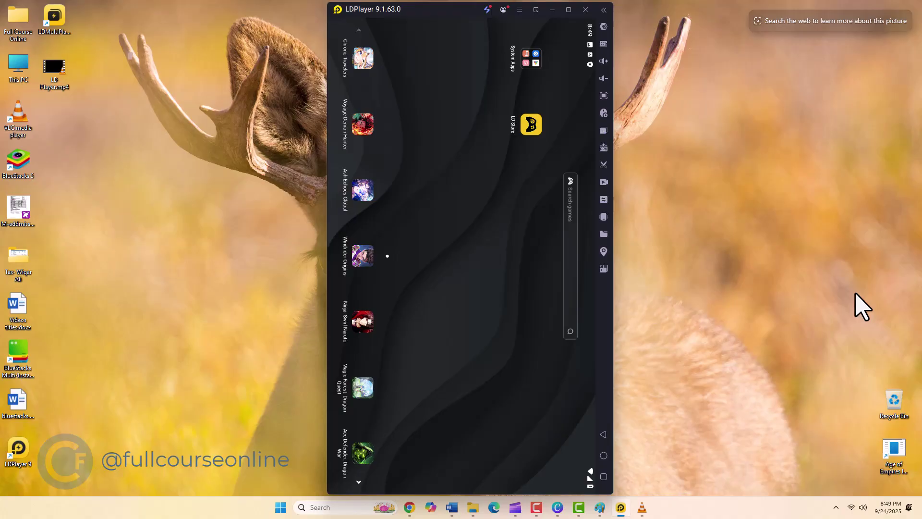
{"action": "left_click", "coordinate": [604, 270]}
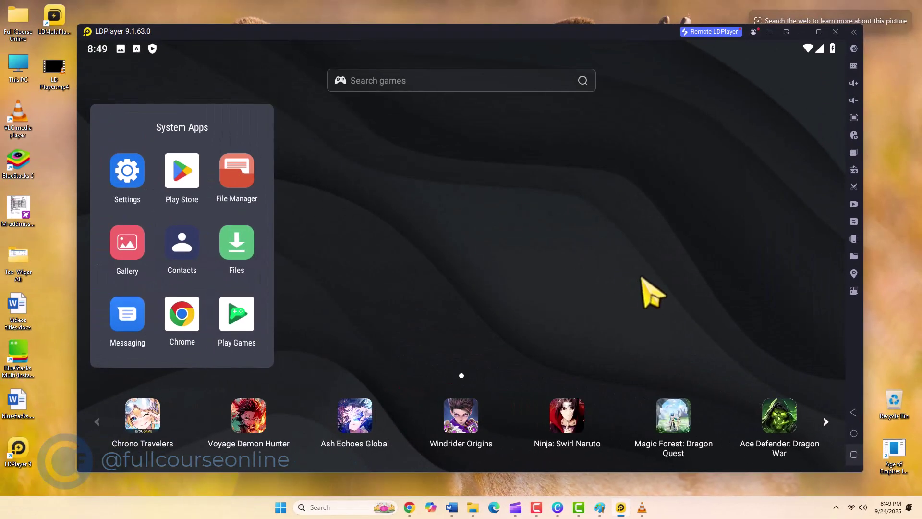
- Go back from the System Apps folder to the home screen, reopen the folder, and close it again
{"action": "left_click", "coordinate": [851, 410]}
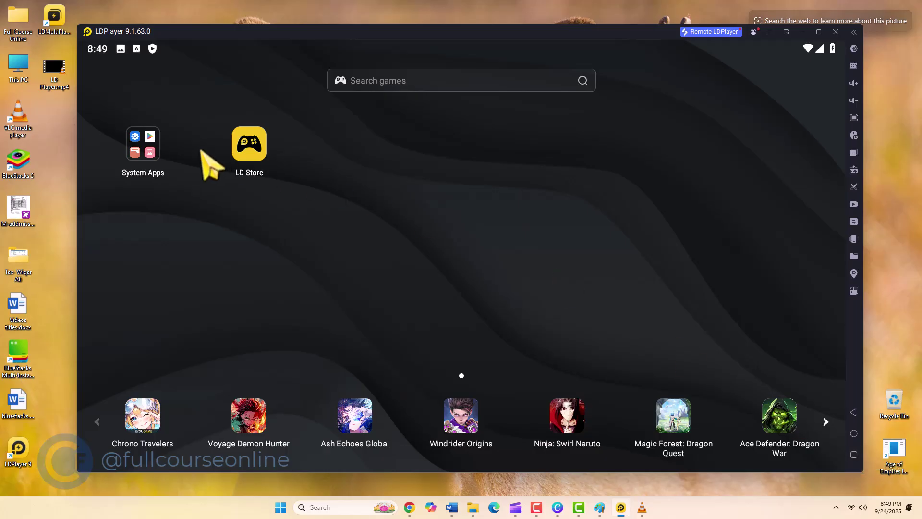
{"action": "left_click", "coordinate": [153, 149]}
{"action": "key", "text": "F2"}
{"action": "left_click", "coordinate": [740, 322]}
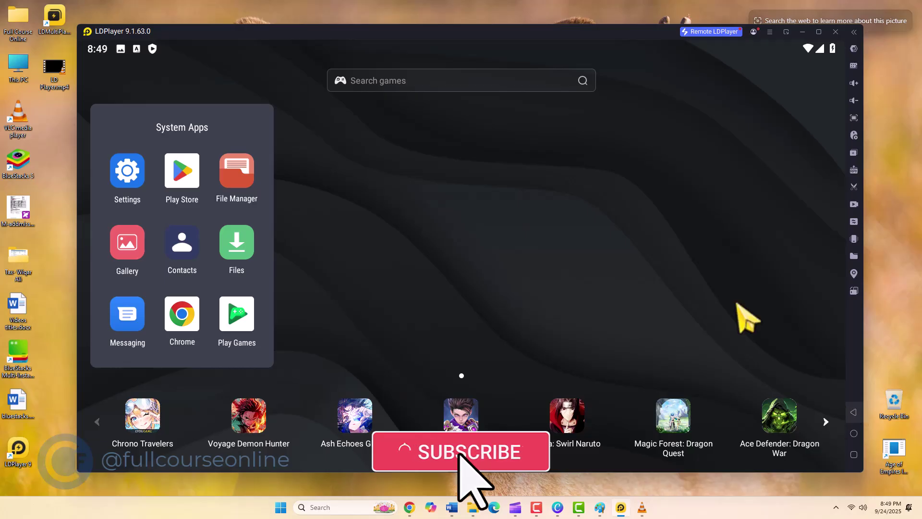
{"action": "left_click", "coordinate": [227, 97]}
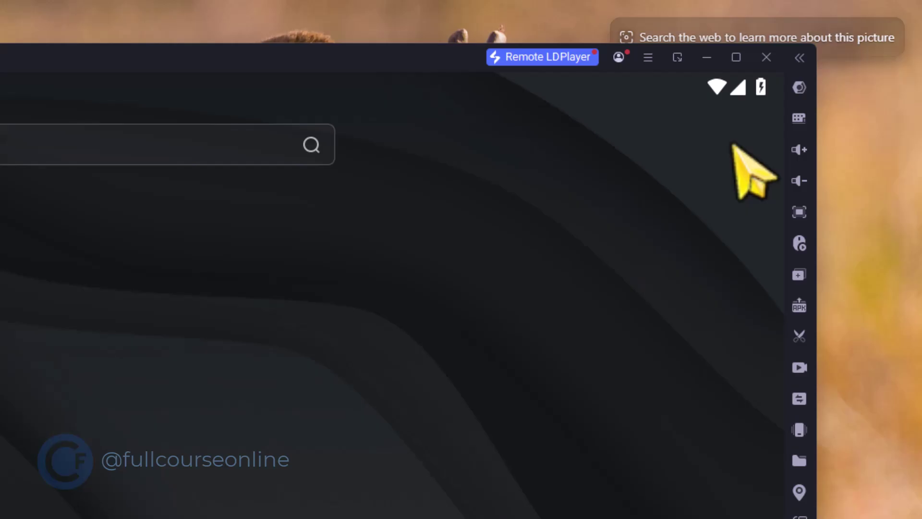
- Collapse the emulator's tool sidebar and expand it again, twice
{"action": "left_click", "coordinate": [799, 58]}
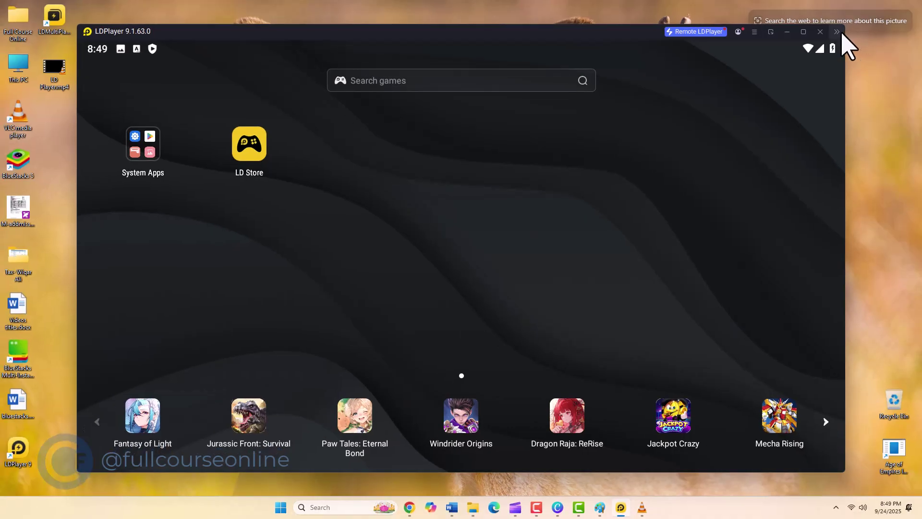
{"action": "left_click", "coordinate": [839, 33]}
{"action": "left_click", "coordinate": [854, 32]}
{"action": "left_click", "coordinate": [837, 32]}
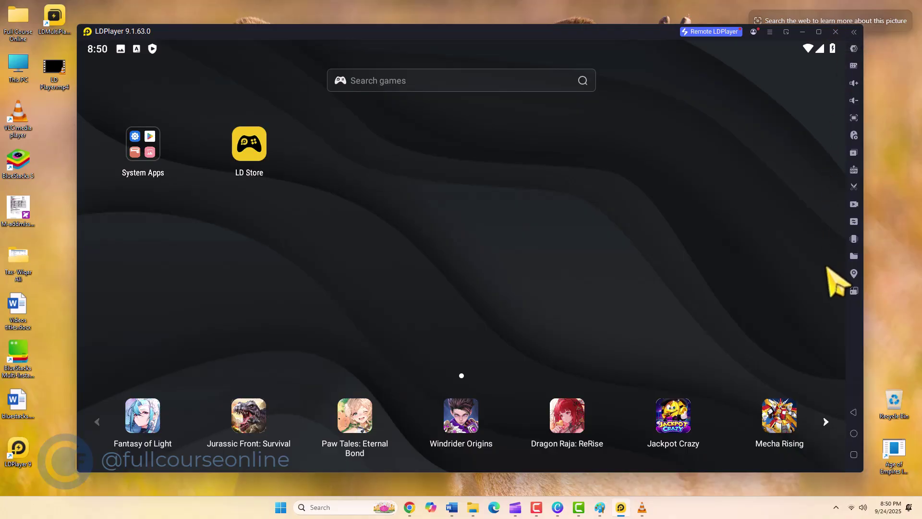
- Minimize the emulator and bring it back, maximize its window, and restore it to the normal size
{"action": "left_click", "coordinate": [801, 33]}
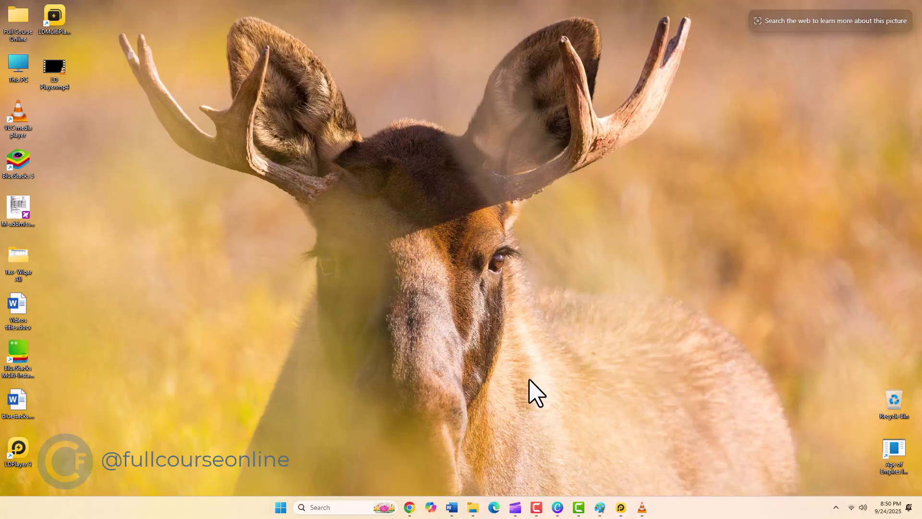
{"action": "left_click", "coordinate": [621, 507]}
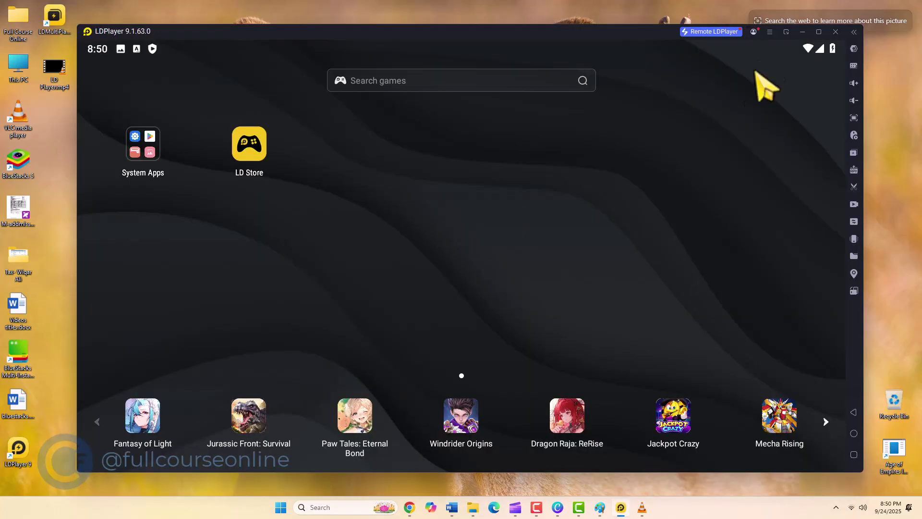
{"action": "left_click", "coordinate": [819, 32]}
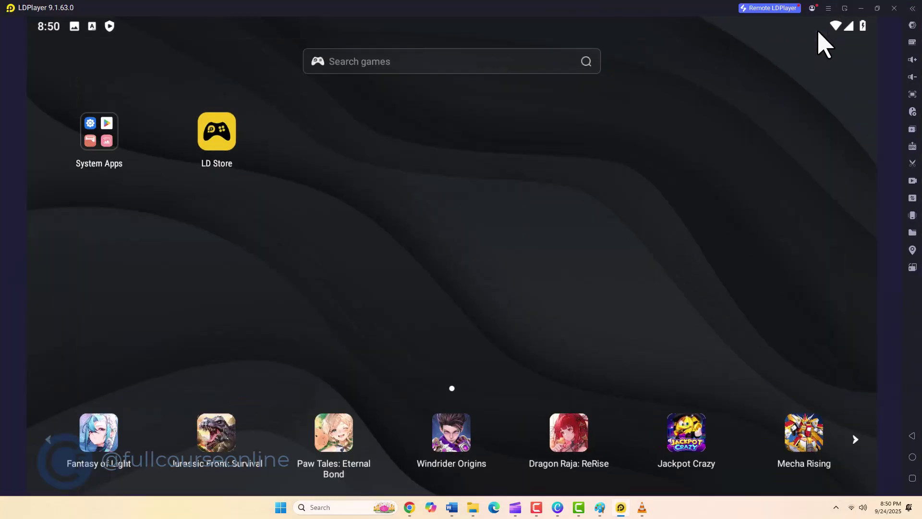
{"action": "left_click", "coordinate": [876, 8]}
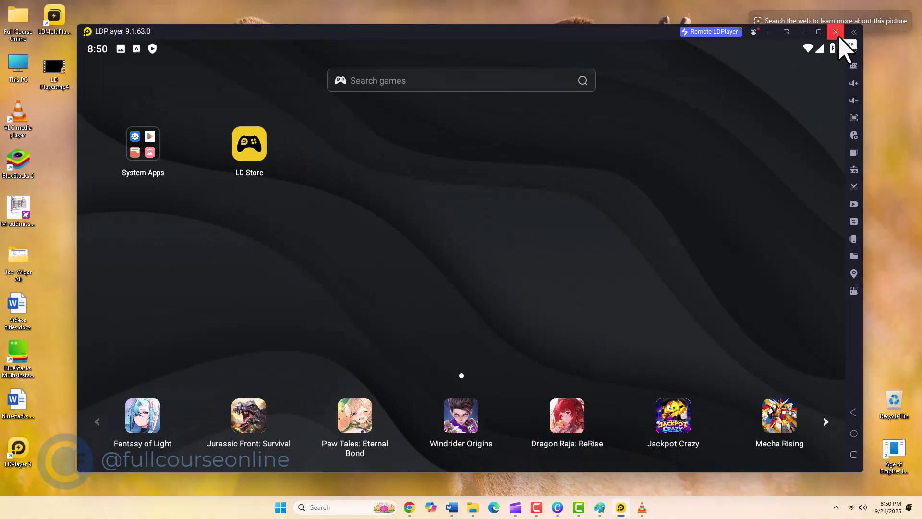
- Shrink the emulator to its mini floating window and restore it to the normal size, twice
{"action": "left_click", "coordinate": [786, 34]}
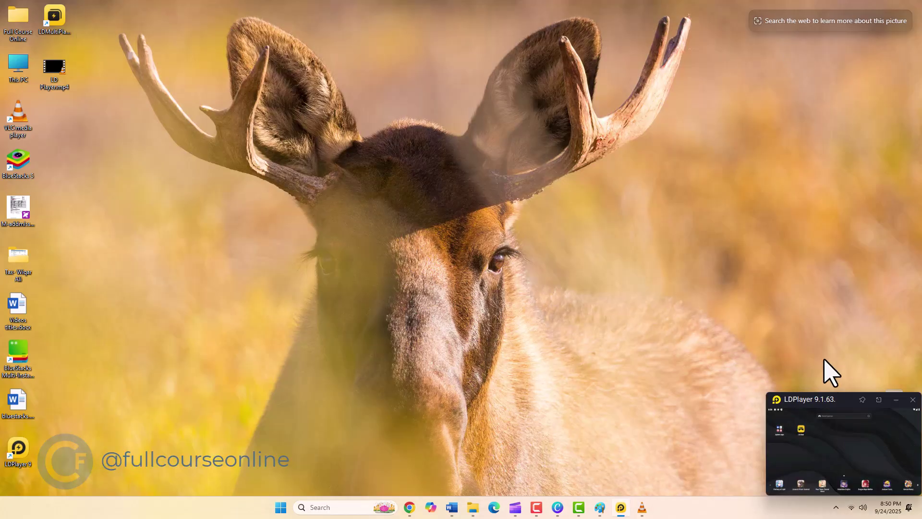
{"action": "left_click", "coordinate": [880, 400]}
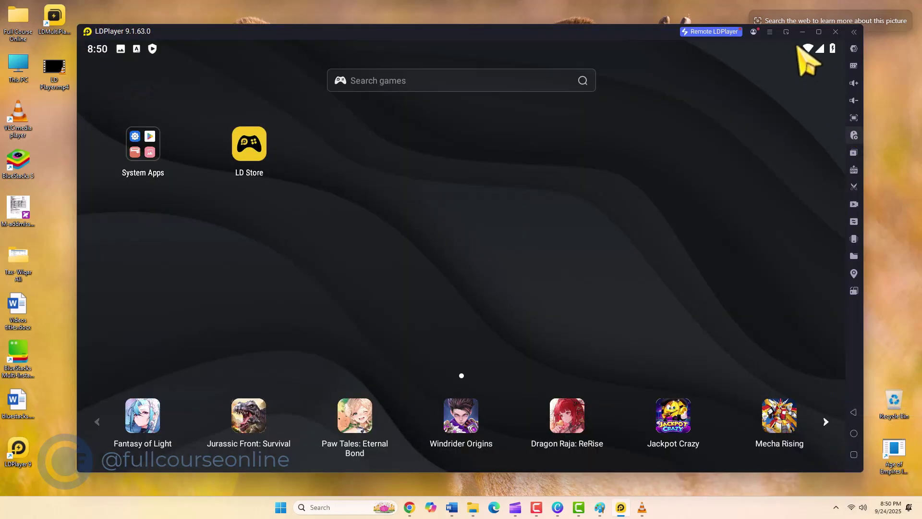
{"action": "left_click", "coordinate": [786, 33]}
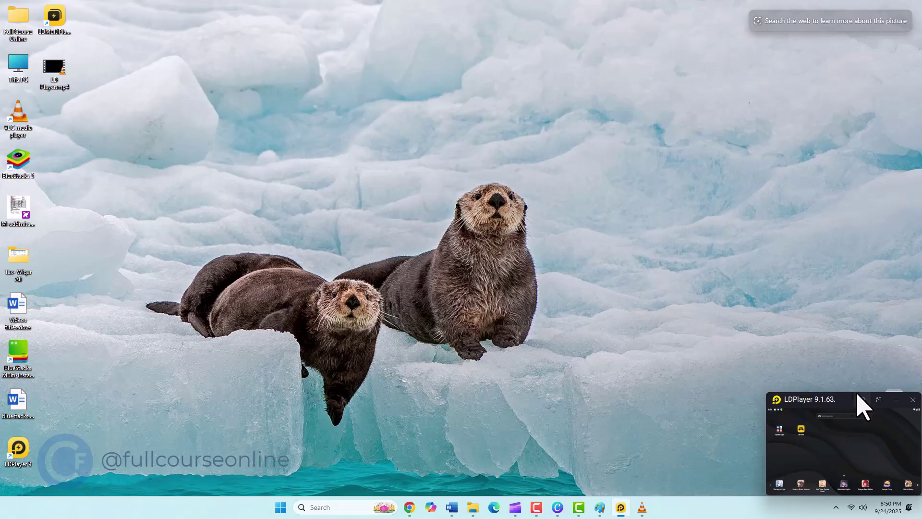
{"action": "left_click", "coordinate": [879, 400]}
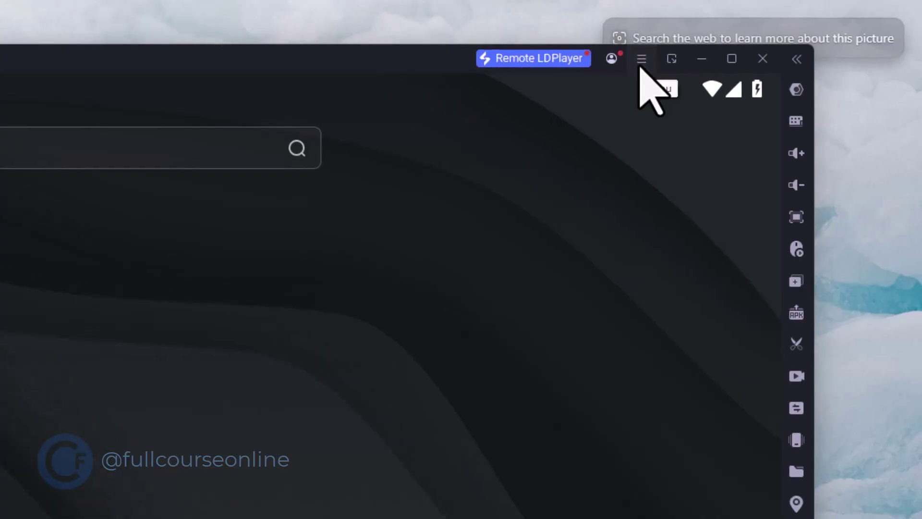
- Look through the emulator's main menu options and open the personal account page in LD Store
{"action": "left_click", "coordinate": [770, 32]}
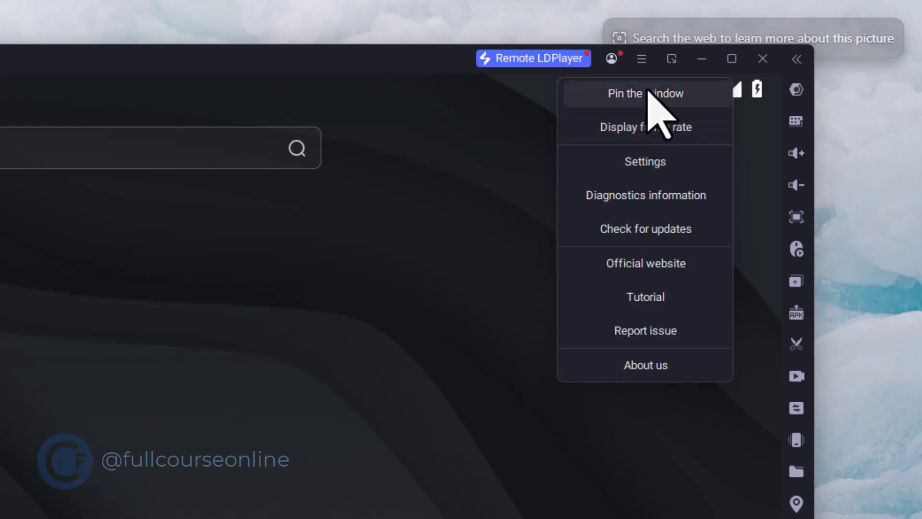
{"action": "left_click", "coordinate": [611, 59]}
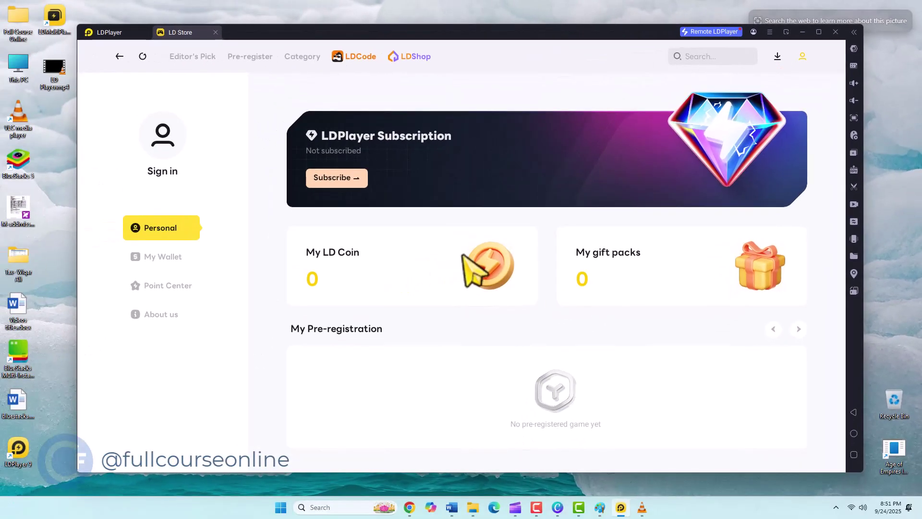